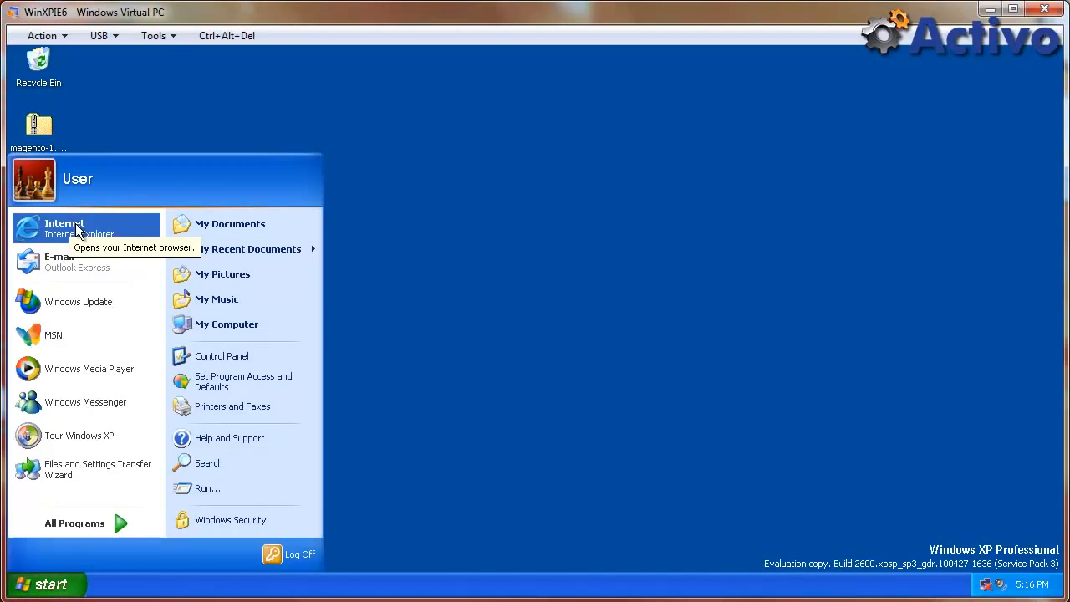
Search Google for 'wamp server' in Internet Explorer.
left_click(74, 224)
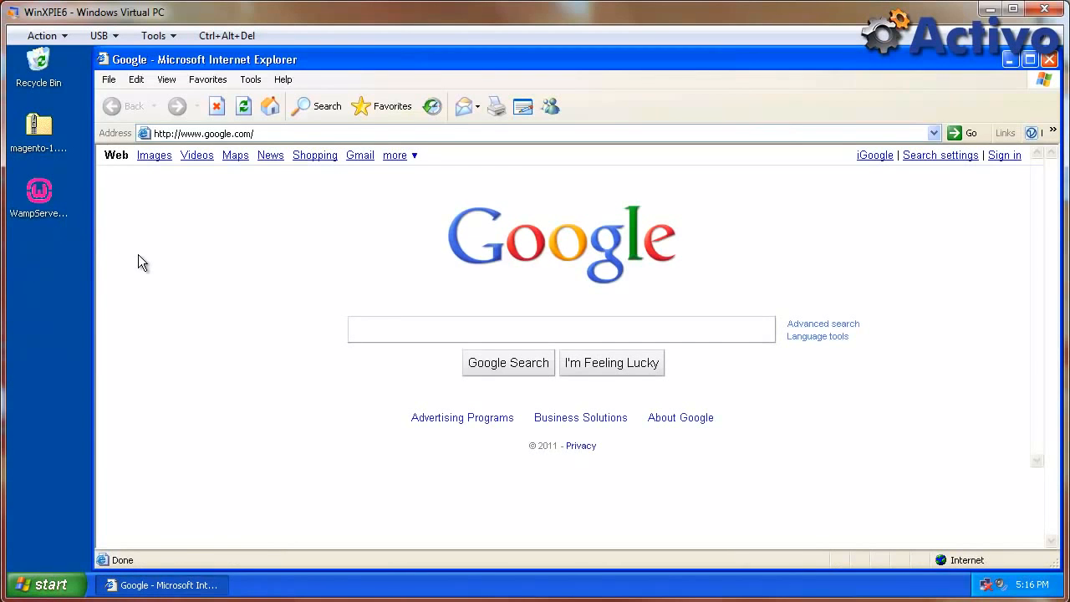
type("wamp server")
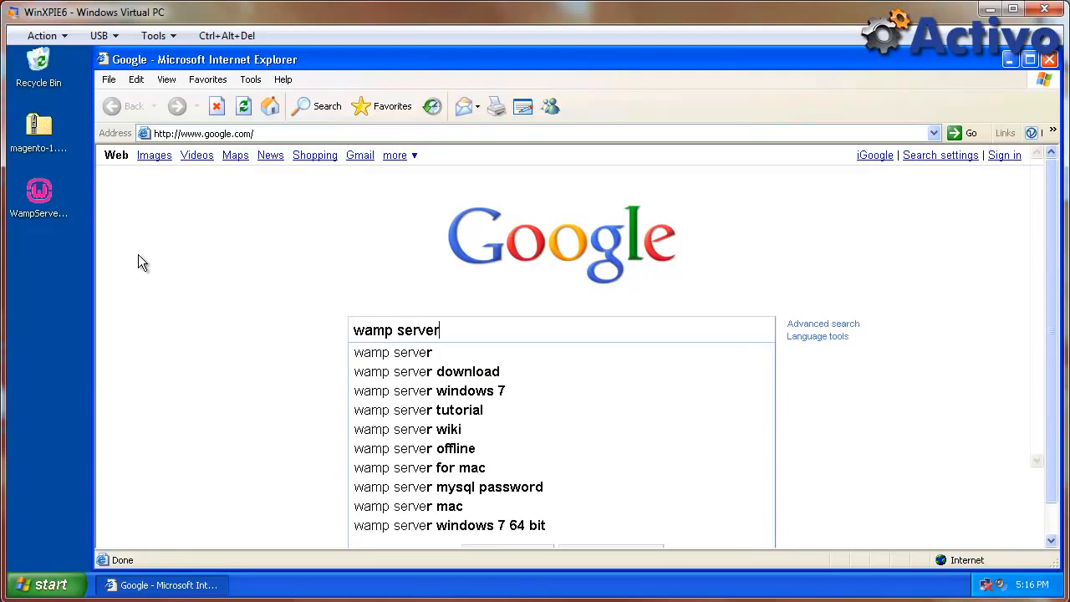
key("Return")
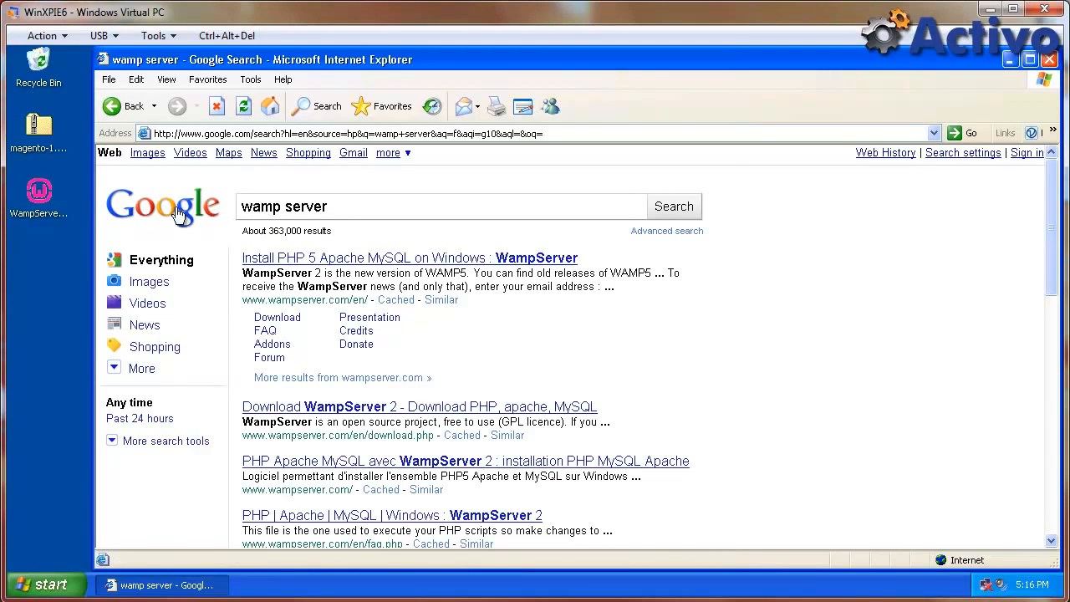
Search 'magento download', view the Magento Community 1.4.2.0 download formats, then close the browser.
left_click(270, 106)
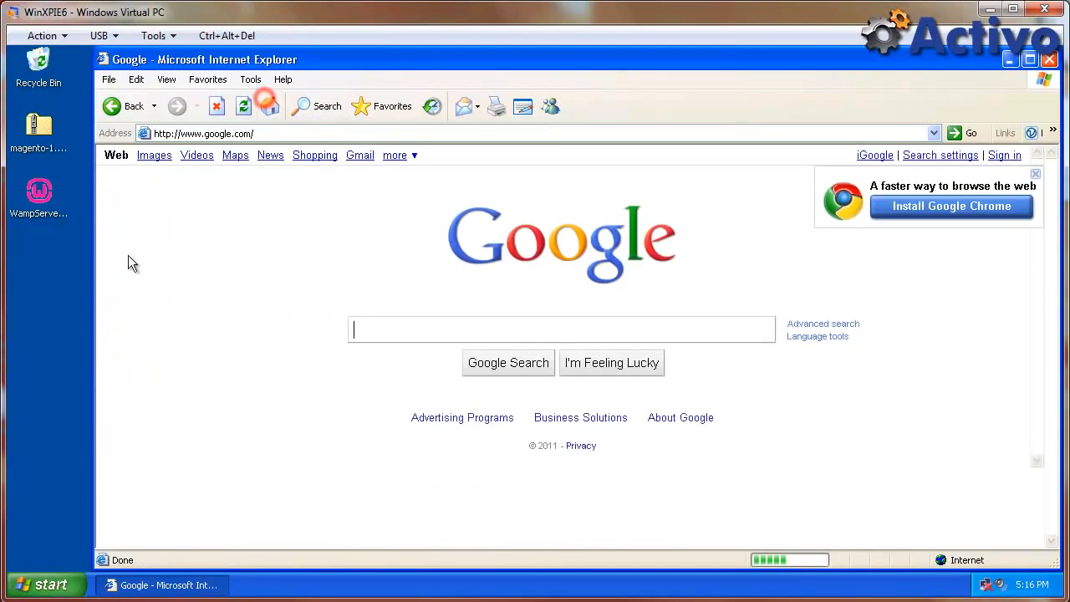
type("mage")
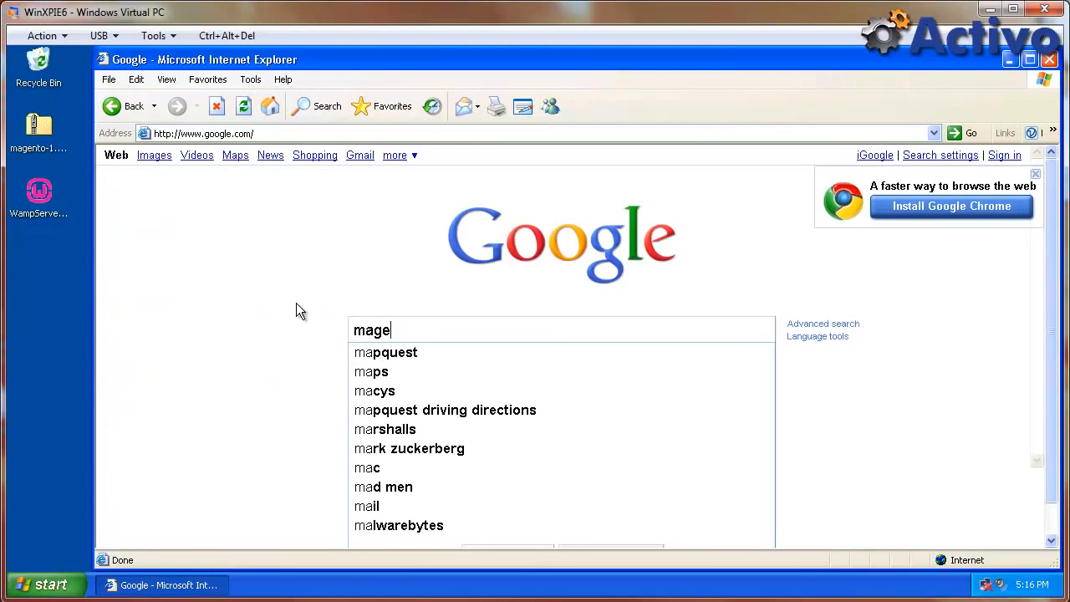
type("nto download")
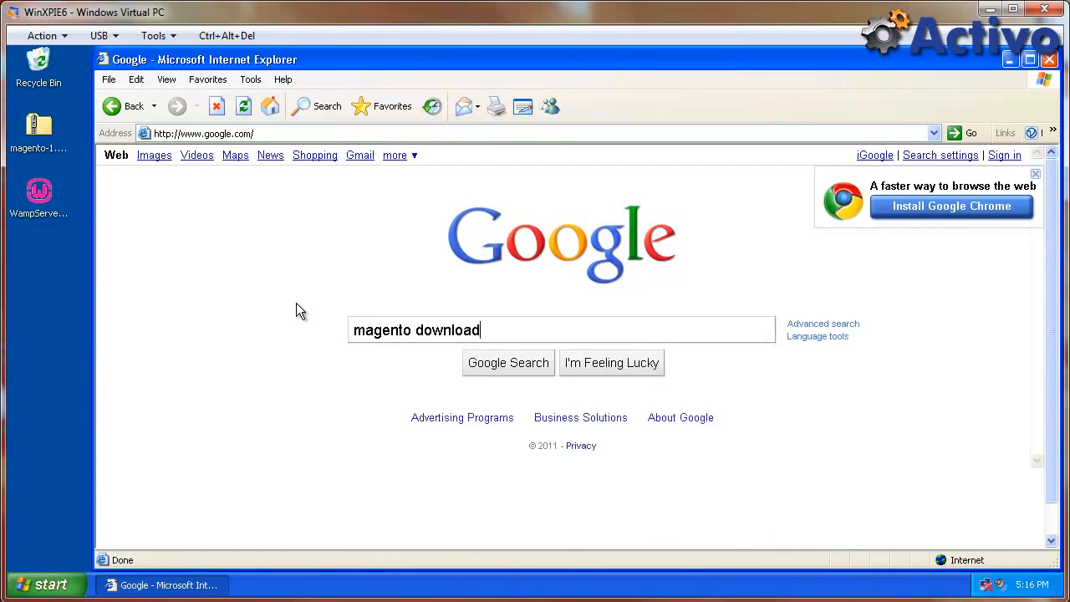
key("Return")
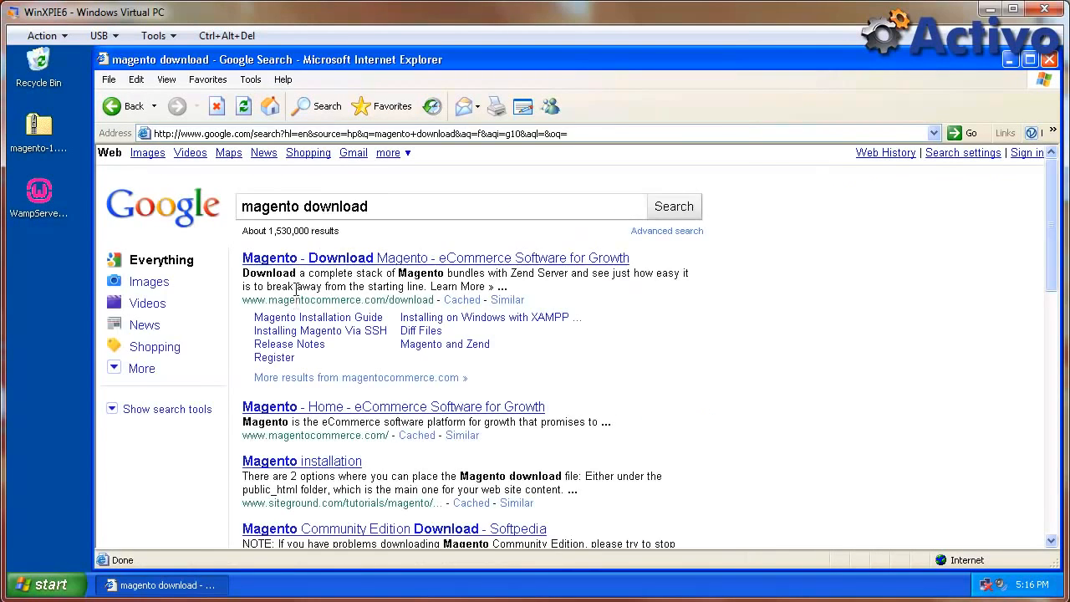
left_click(296, 255)
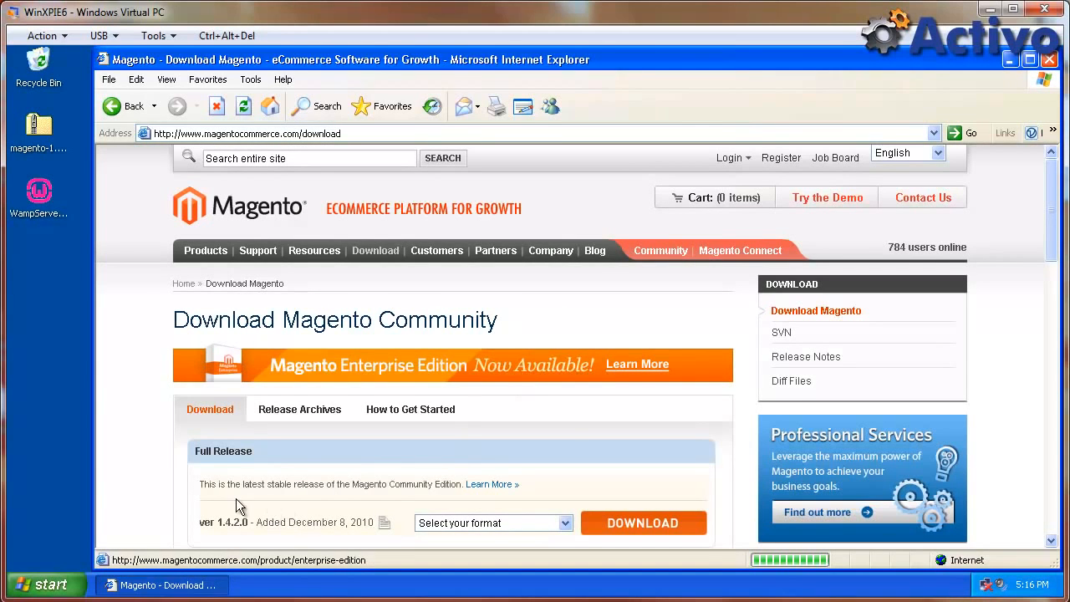
scroll(236, 498, "down", 3)
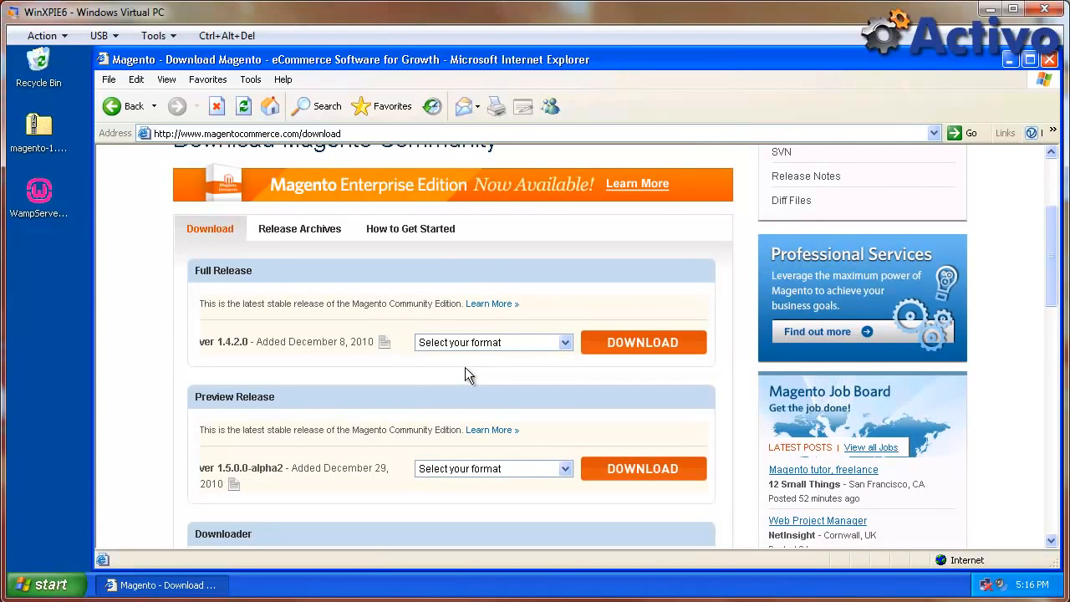
left_click(497, 343)
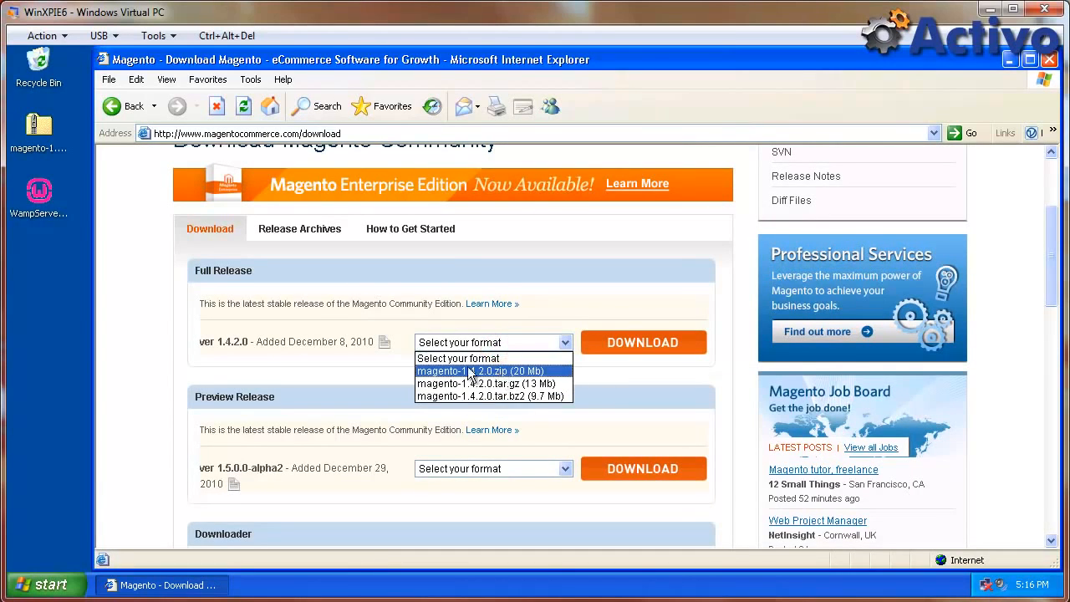
left_click(316, 317)
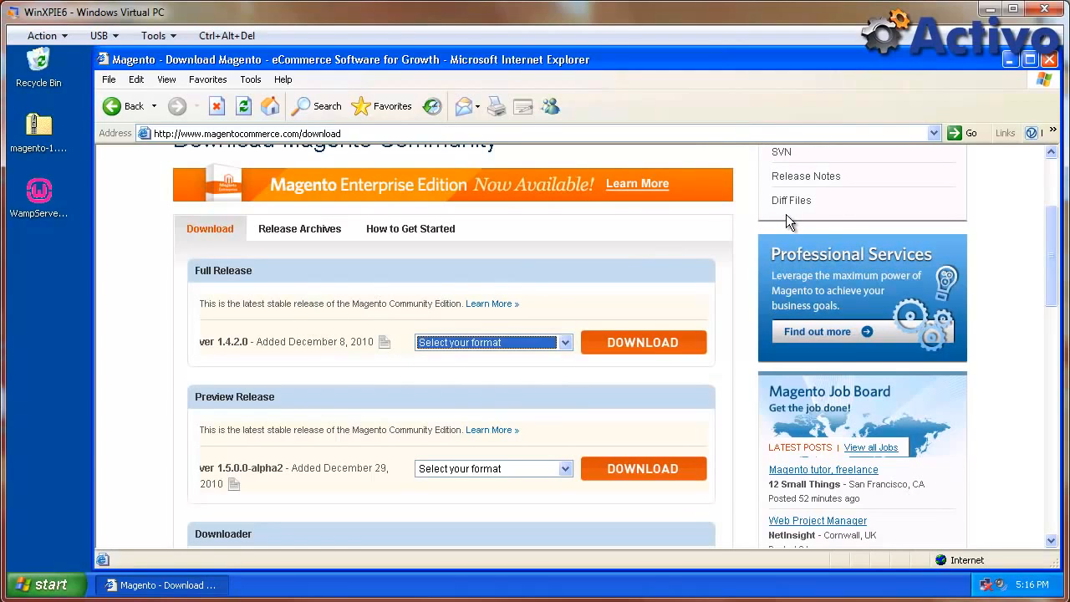
left_click(1049, 59)
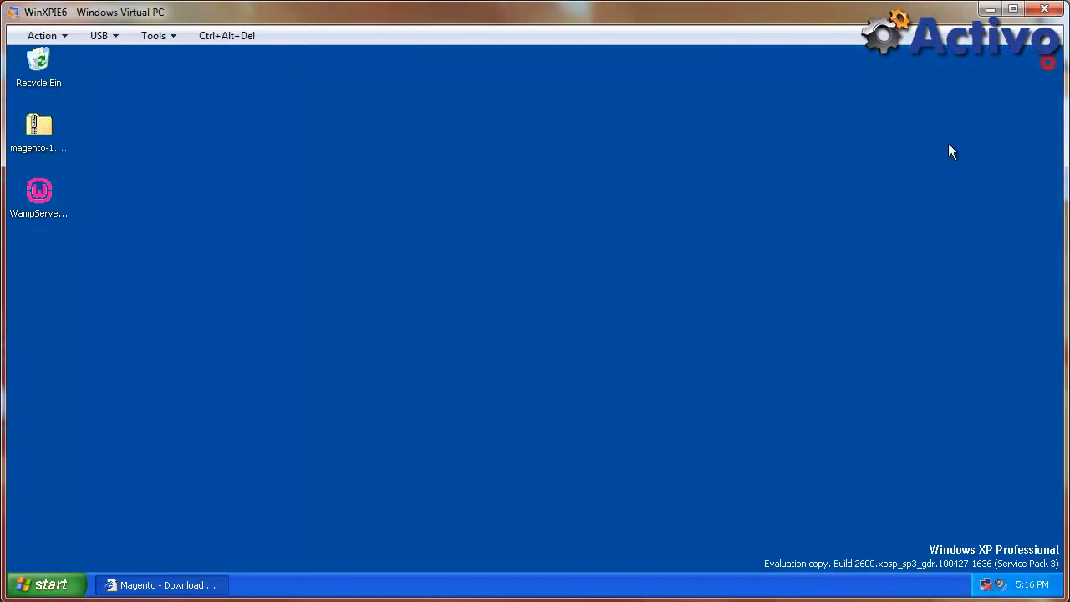
Run the WampServer 2 installer, accept the license, and install into the existing c:\wamp folder.
double_click(40, 194)
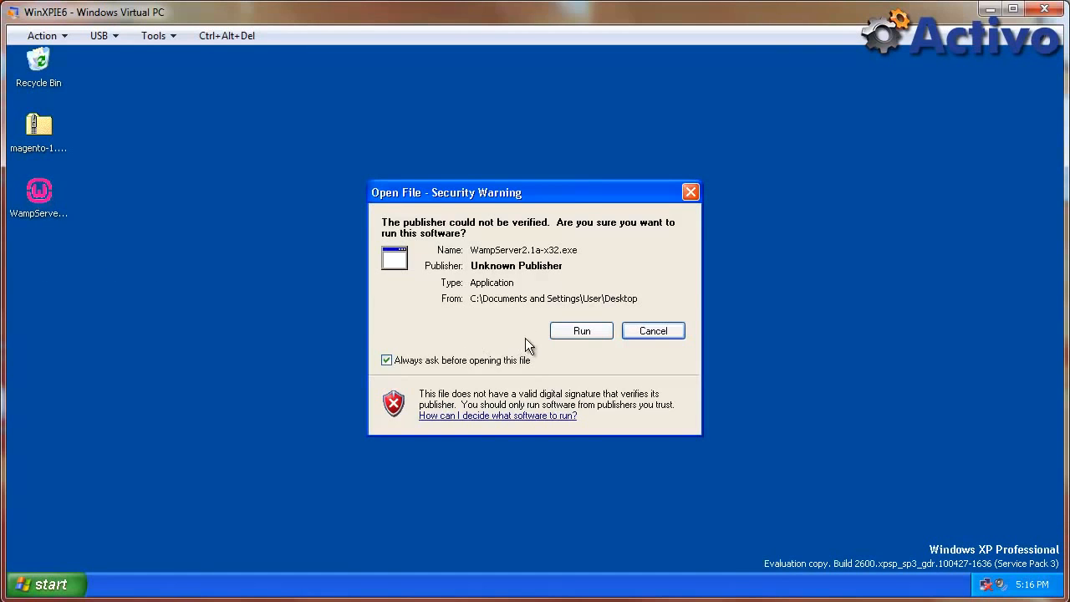
left_click(580, 330)
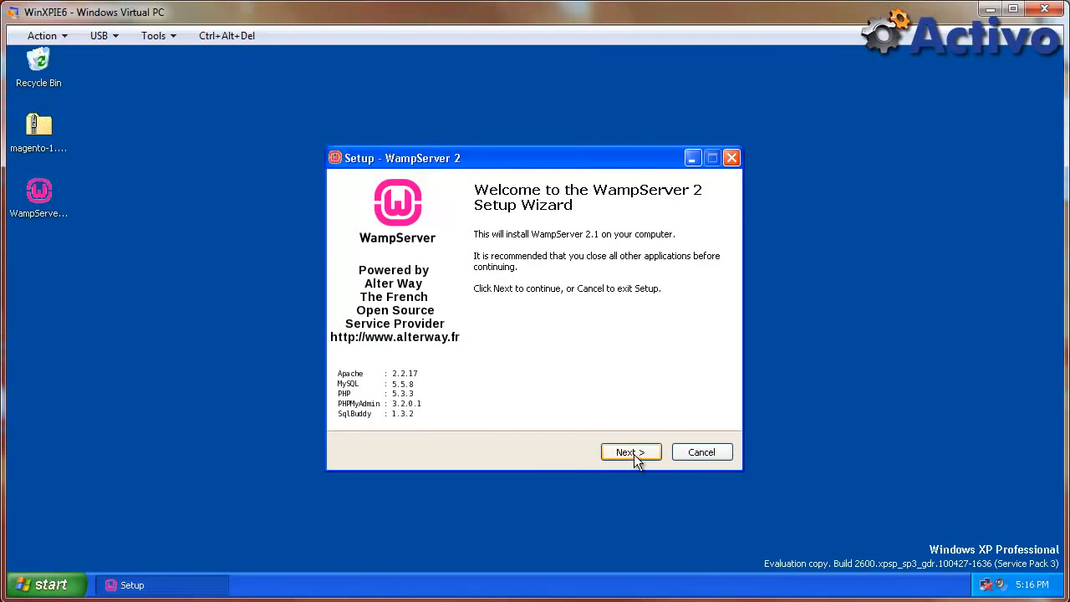
left_click(633, 452)
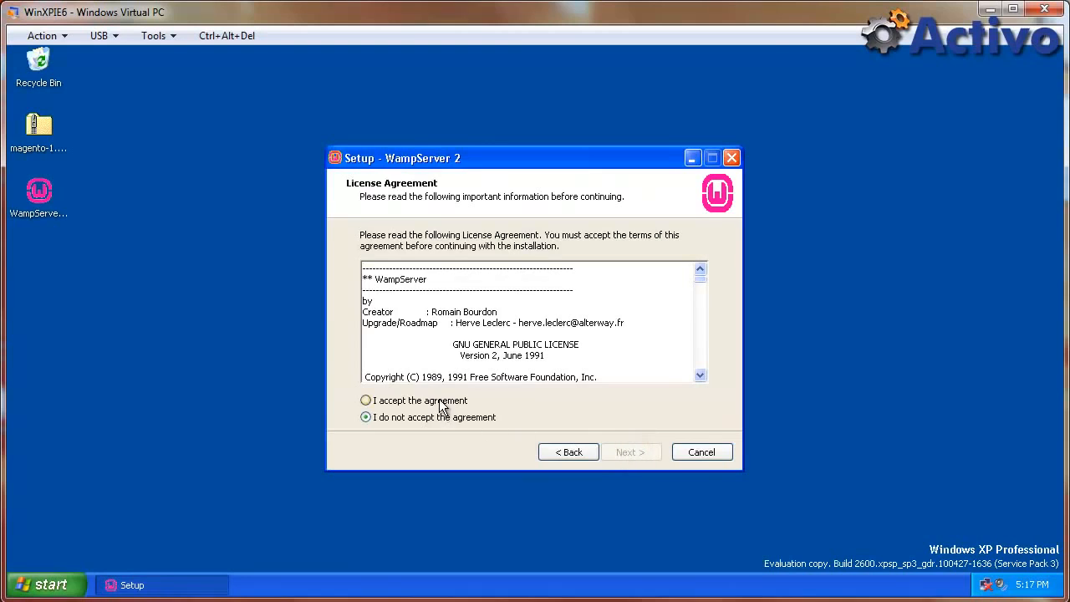
left_click(442, 405)
left_click(622, 453)
left_click(631, 453)
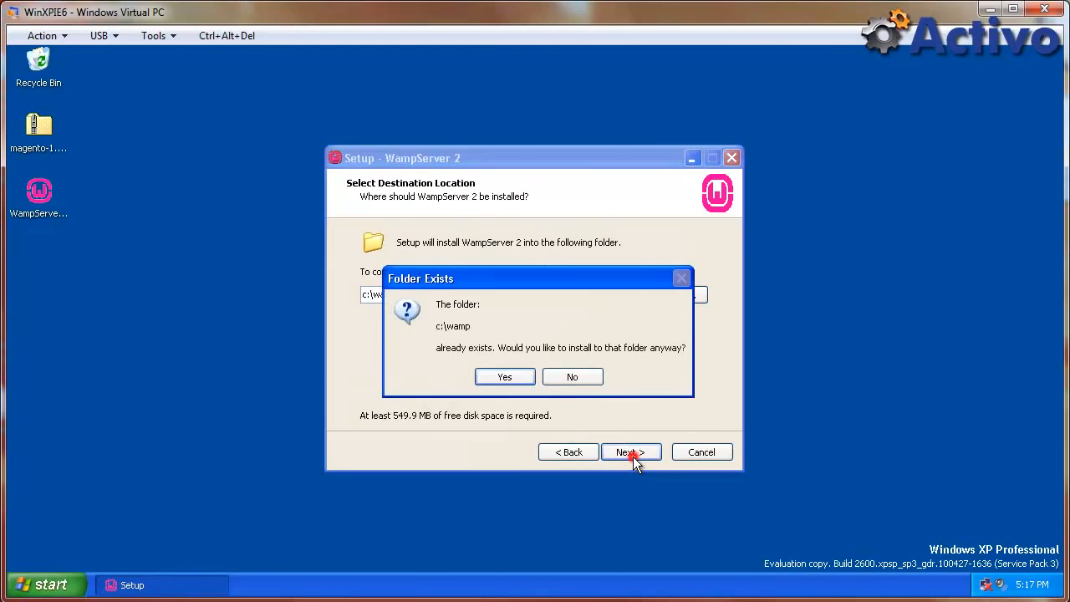
left_click(502, 377)
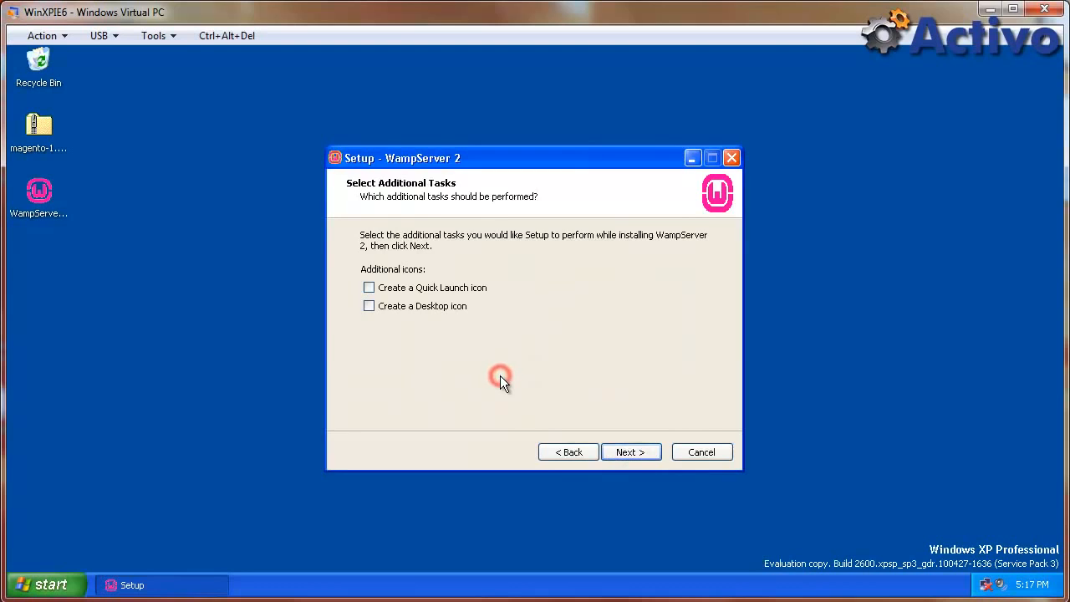
left_click(614, 451)
left_click(629, 453)
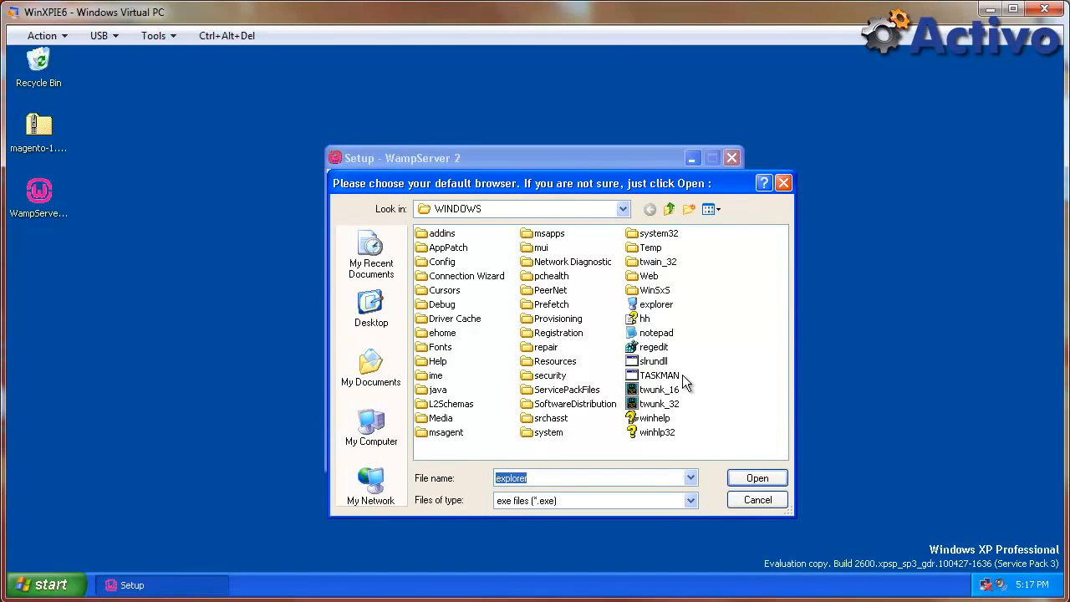
Choose C:\Program Files\Internet Explorer\iexplore as WampServer's default browser.
left_click(622, 208)
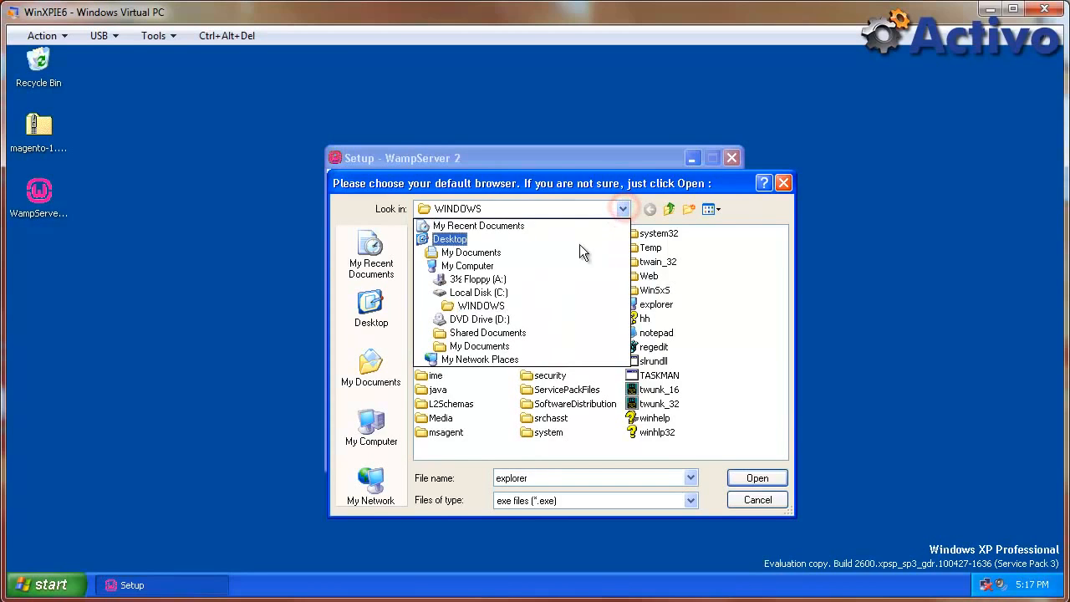
left_click(480, 293)
double_click(457, 250)
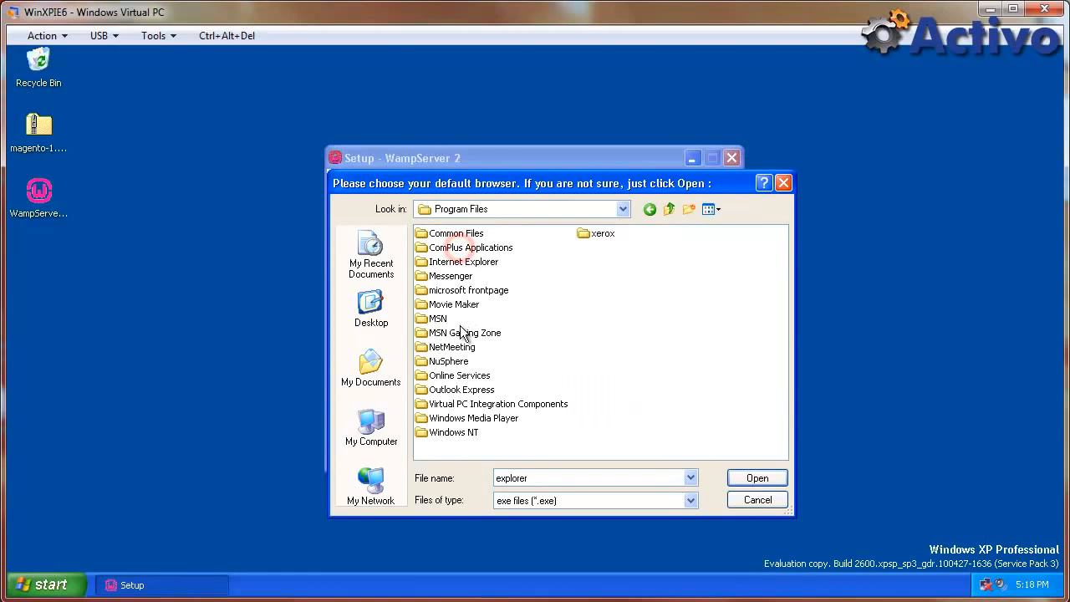
double_click(458, 262)
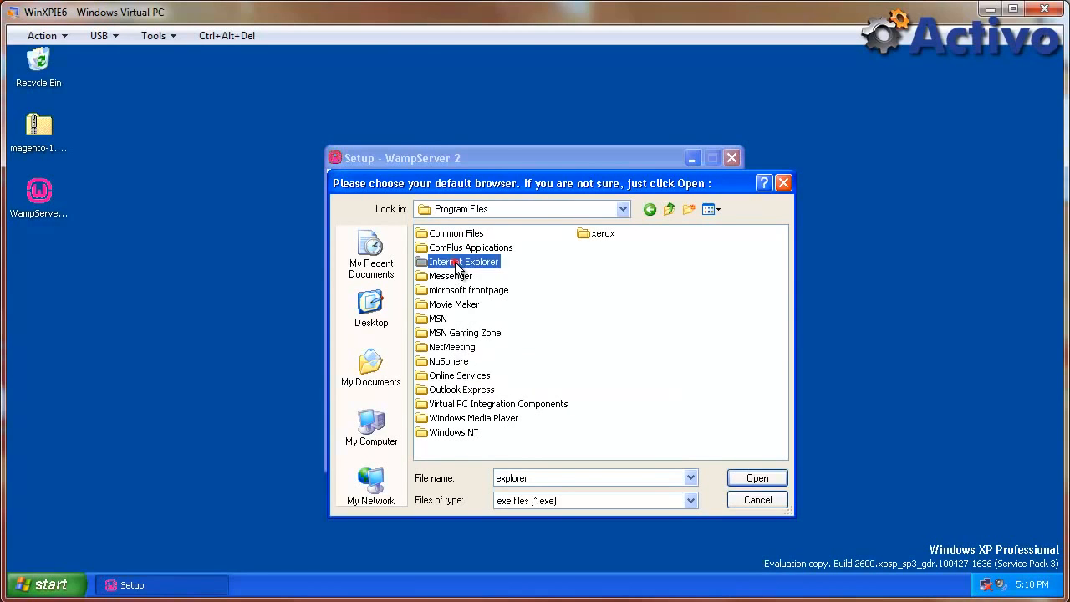
double_click(448, 290)
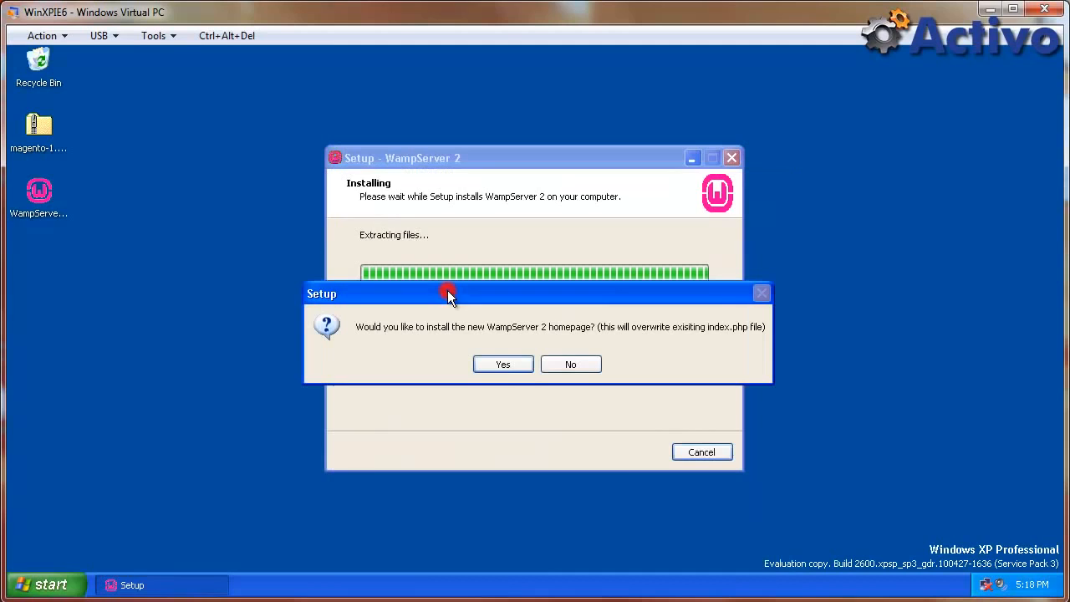
Install the new WampServer homepage, accept the PHP mail settings, and finish setup.
left_click(503, 365)
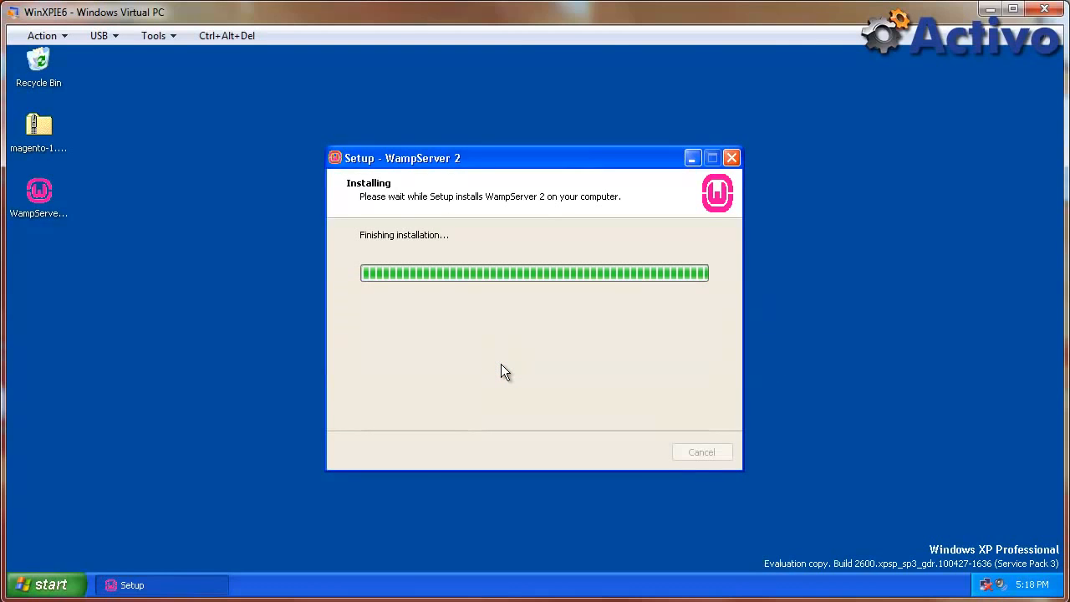
left_click(624, 451)
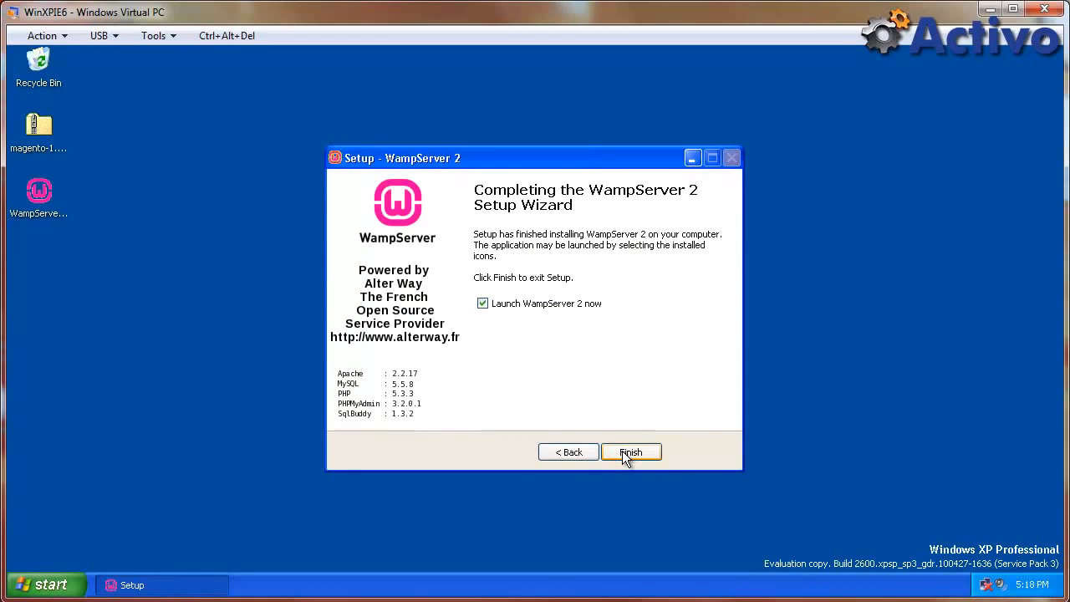
left_click(623, 453)
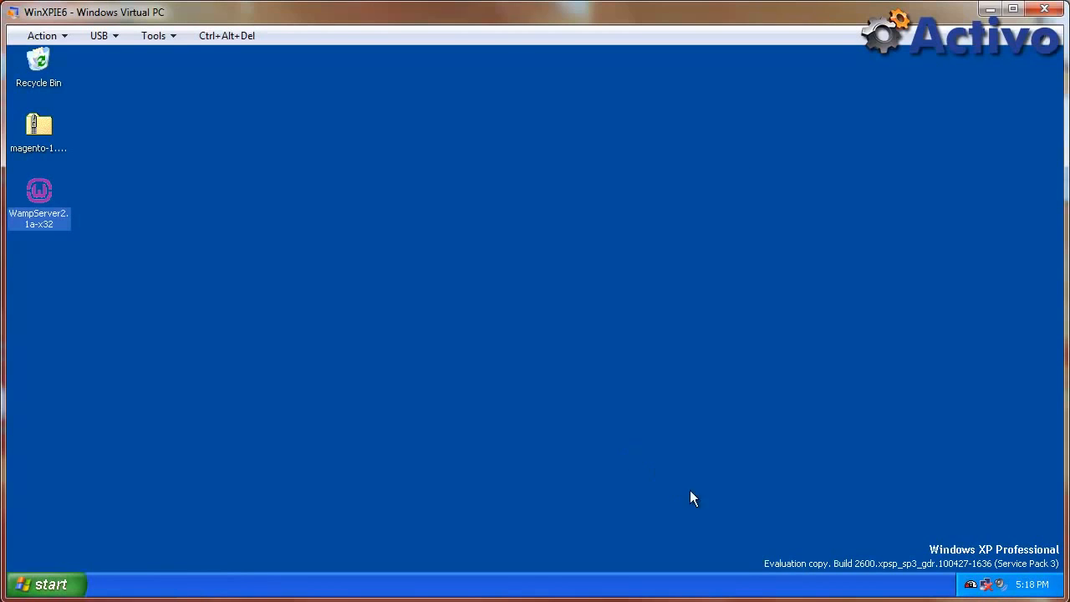
Put the WampServer server online from the tray menu and launch Internet Explorer.
left_click(970, 586)
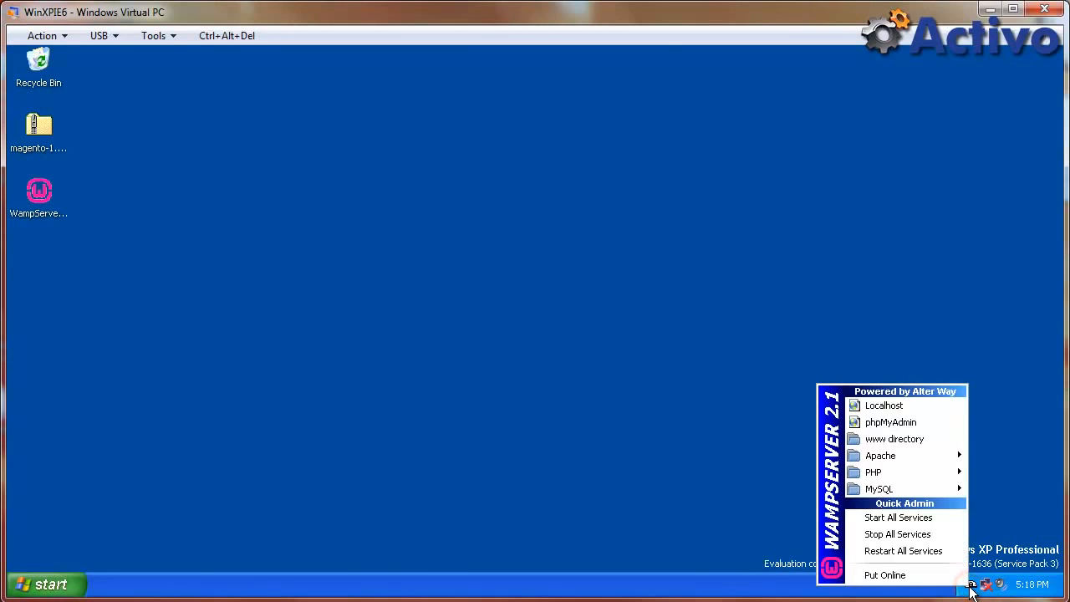
left_click(899, 576)
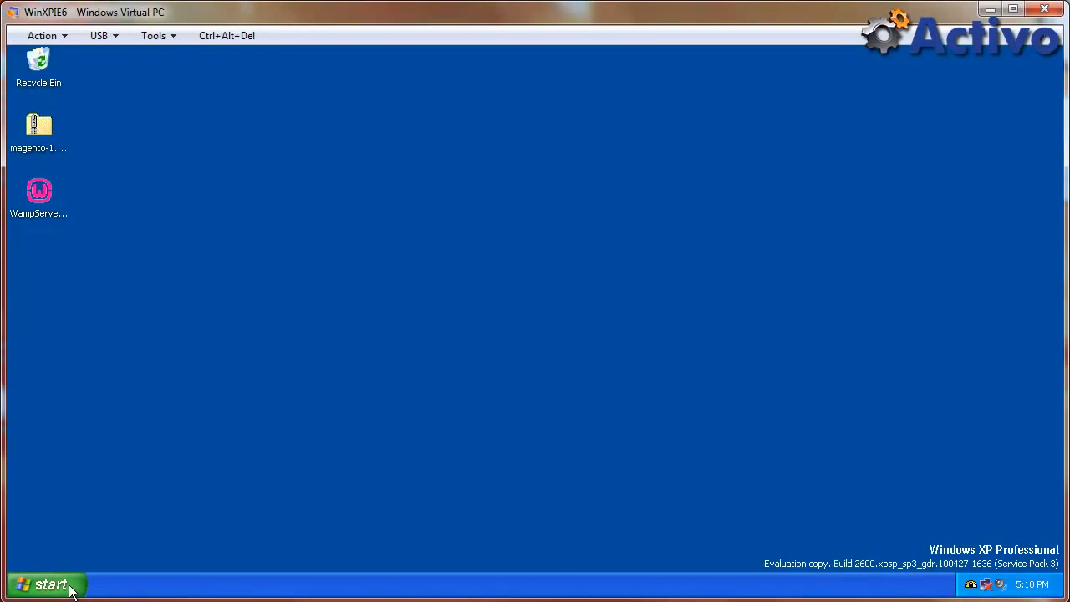
left_click(38, 585)
left_click(77, 232)
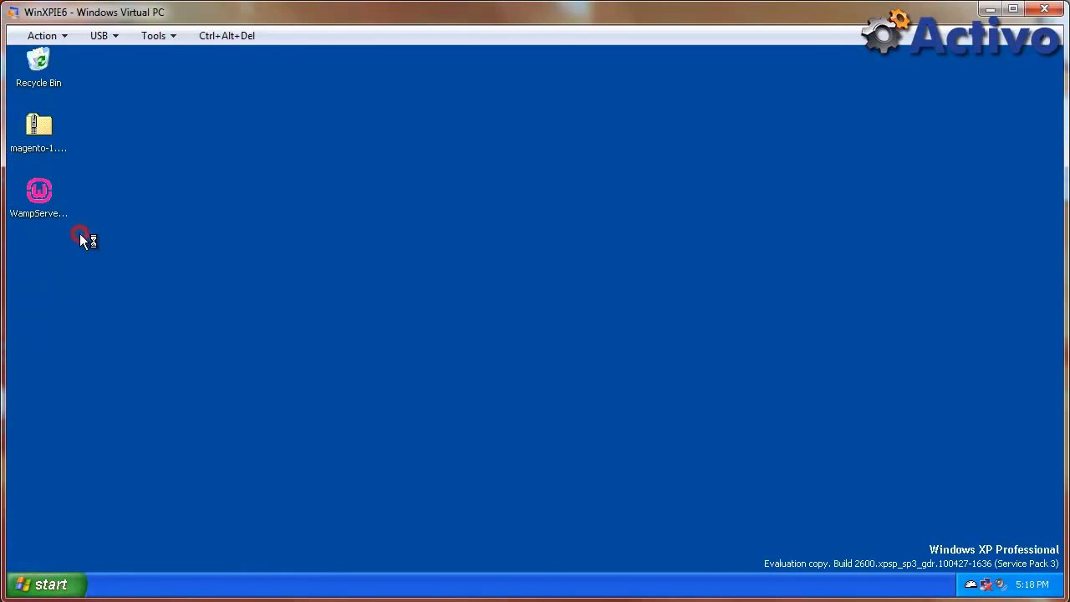
left_click(381, 133)
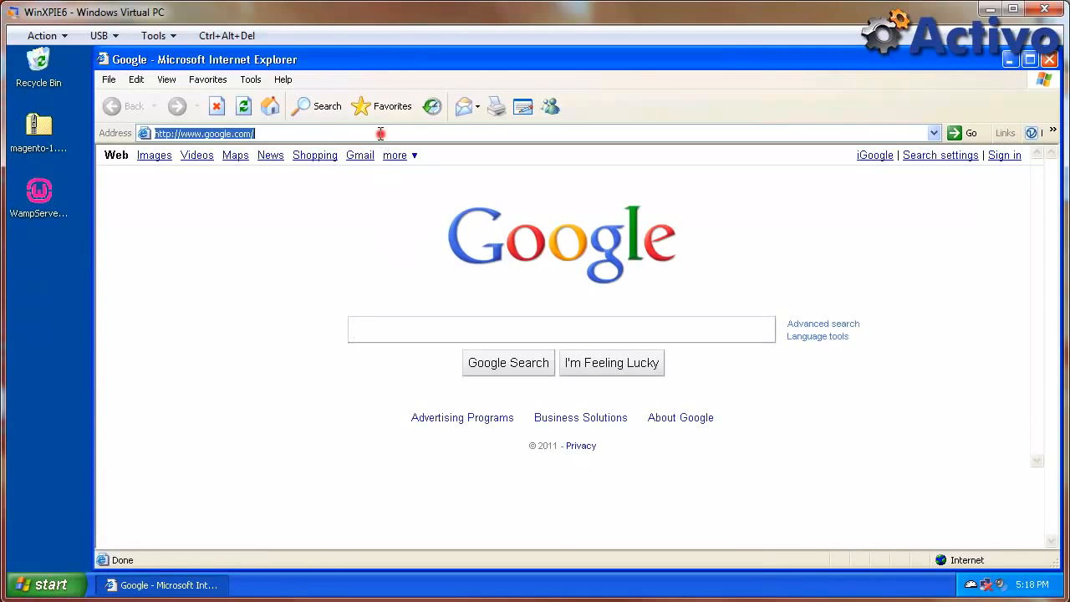
type("localhost")
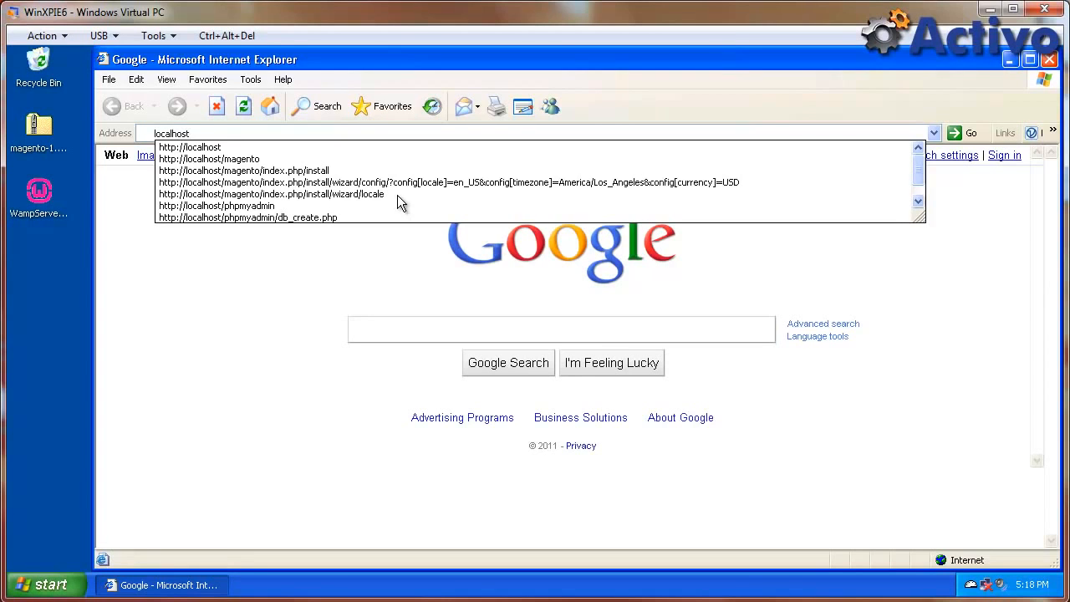
key("Return")
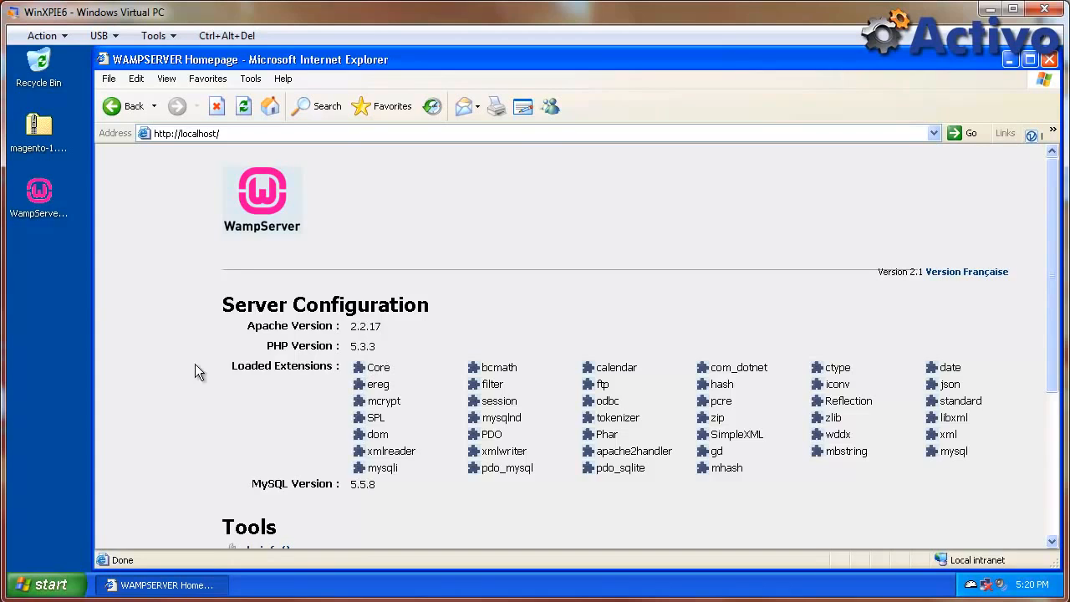
Extract the magento zip into a magento-1.4.2.0 folder on the desktop.
right_click(42, 130)
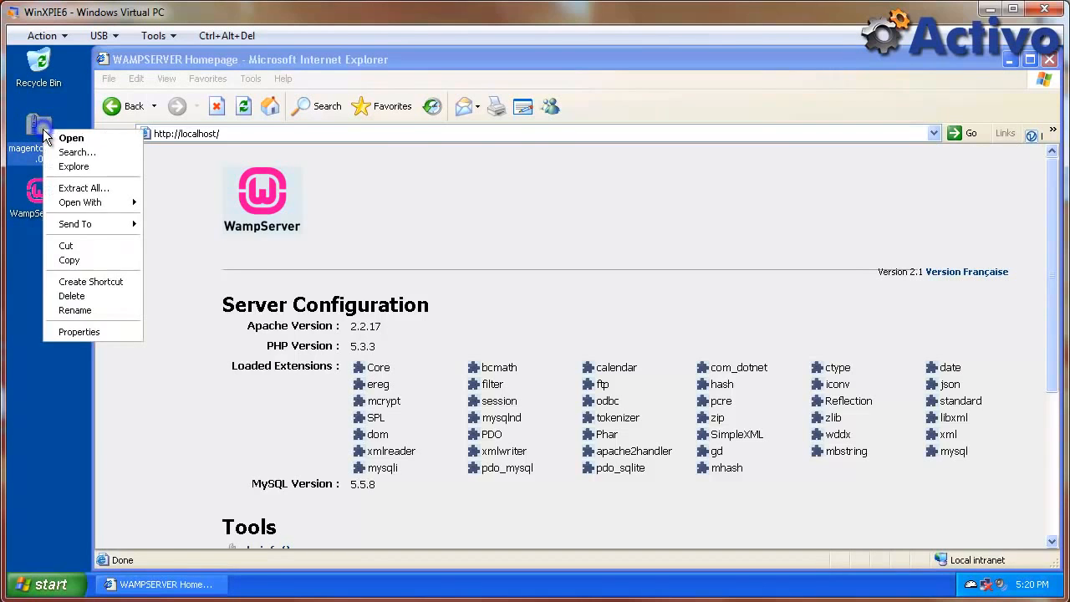
left_click(74, 187)
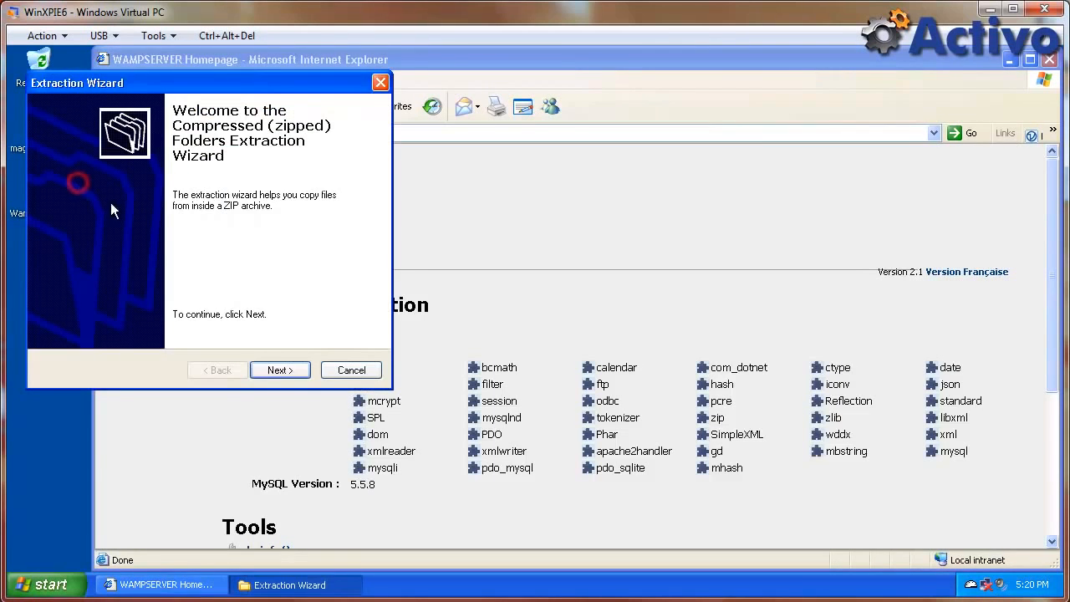
left_click(278, 369)
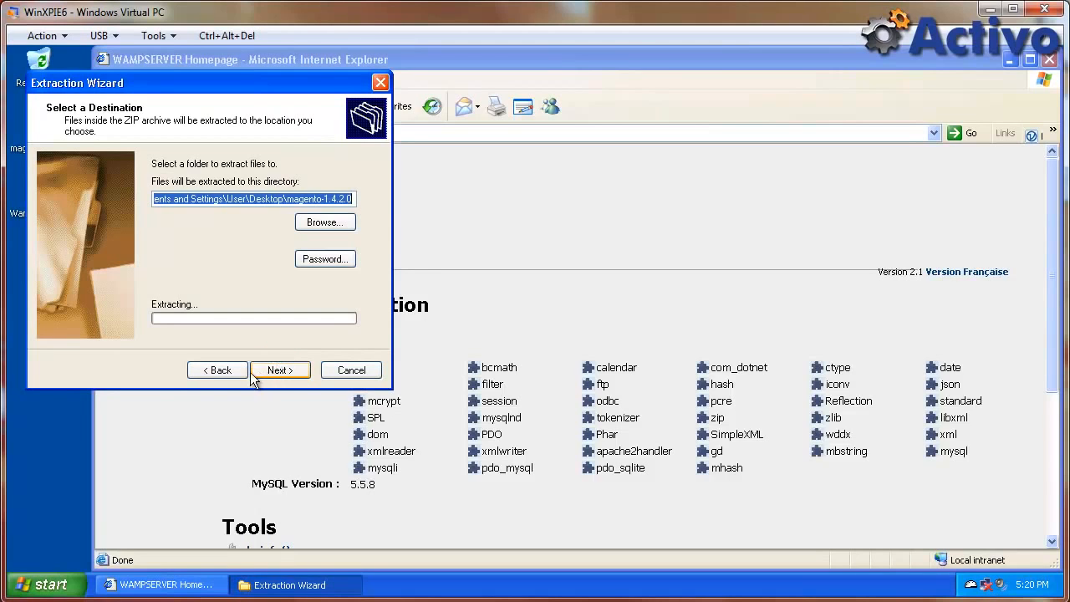
left_click(281, 372)
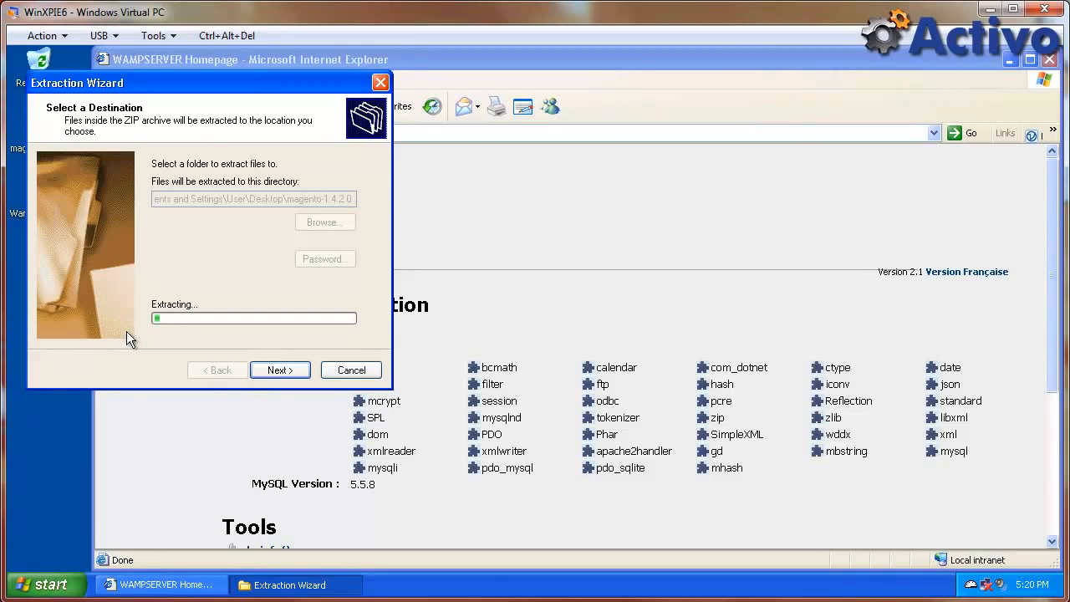
Open the C:\wamp\www folder and arrange windows while checking extraction progress.
left_click(46, 585)
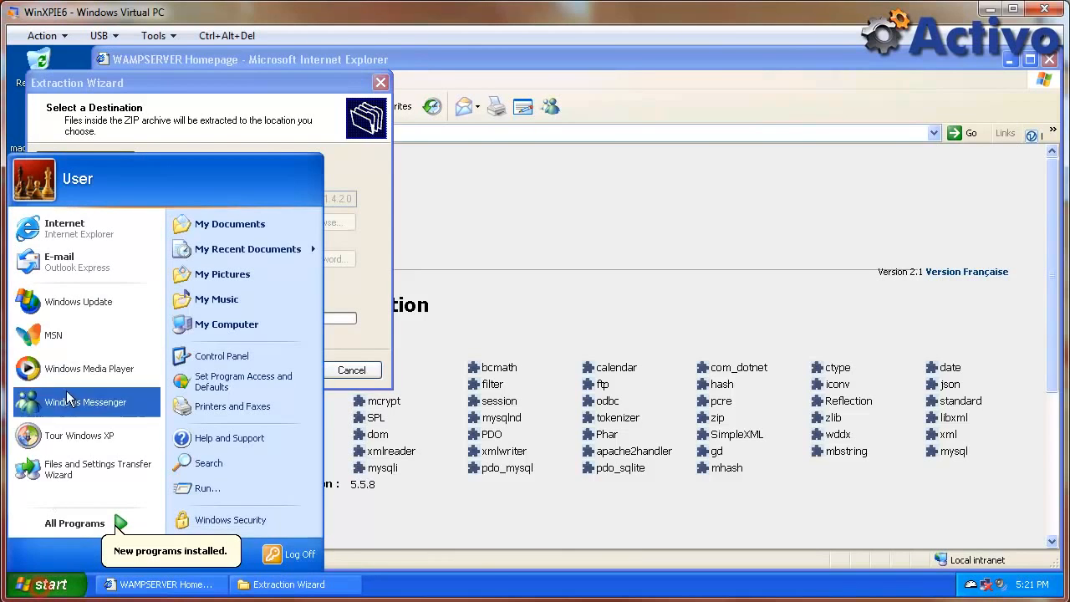
left_click(227, 321)
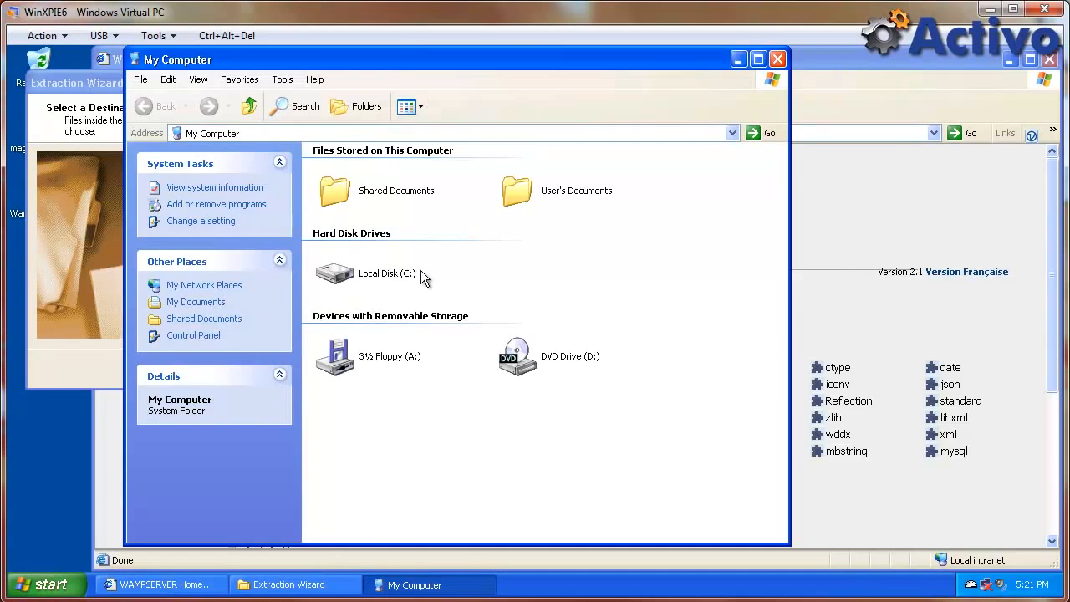
double_click(373, 276)
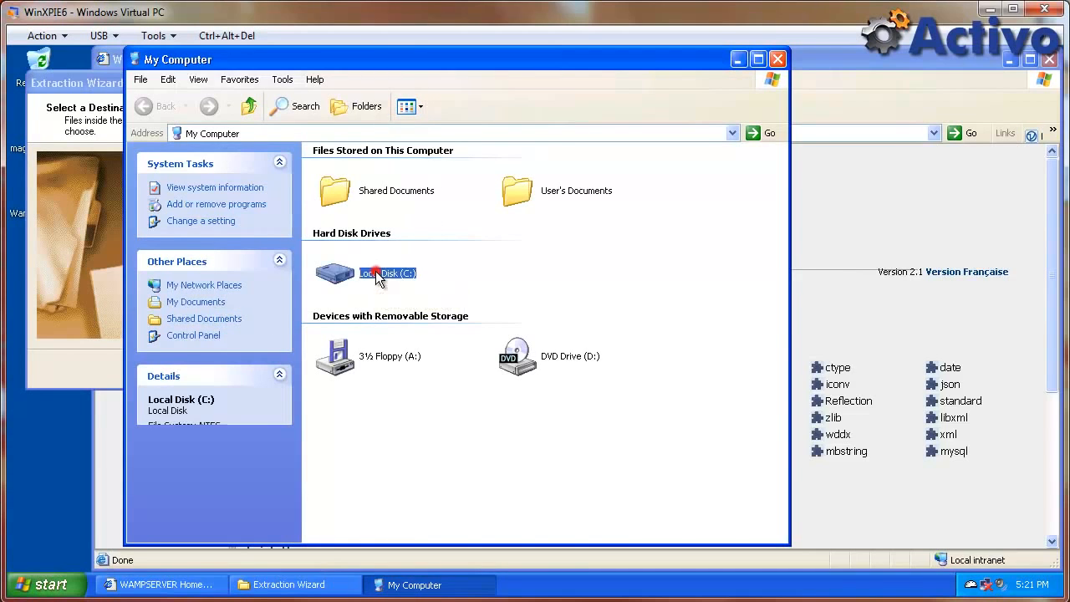
double_click(360, 214)
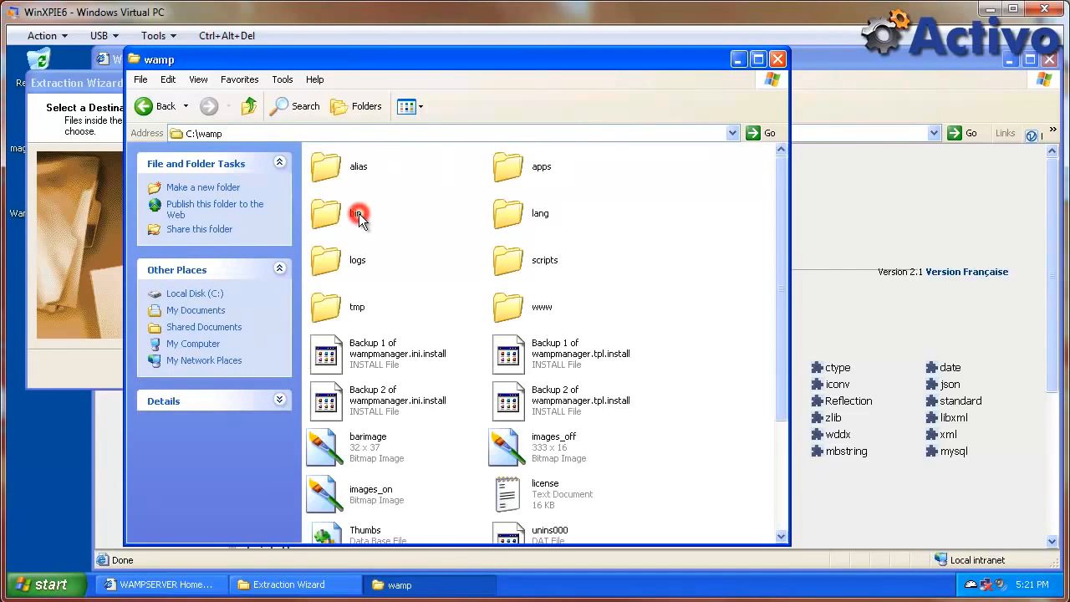
double_click(520, 305)
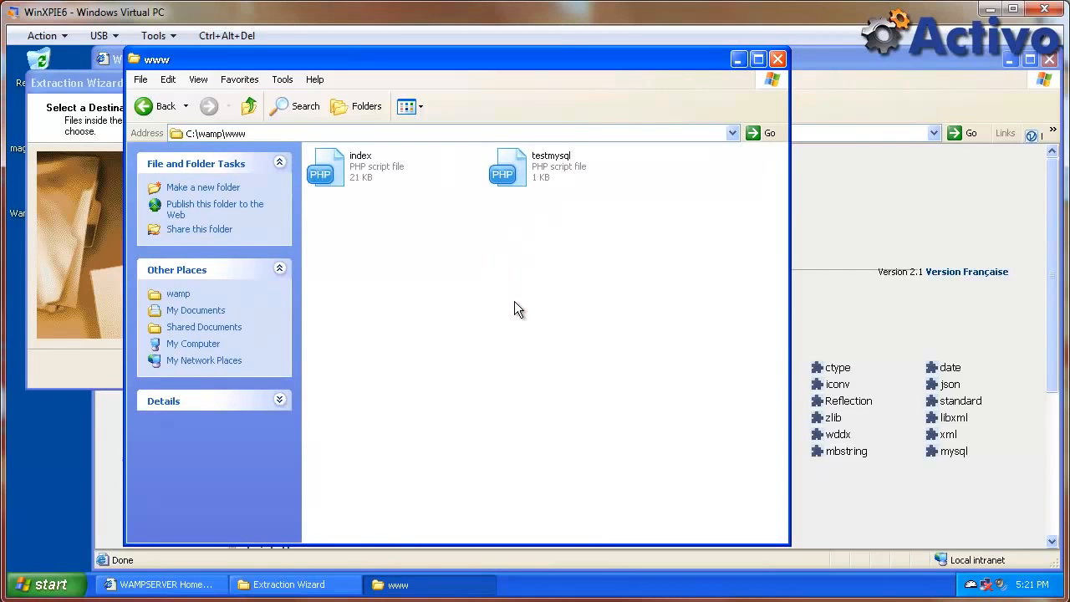
left_click(865, 178)
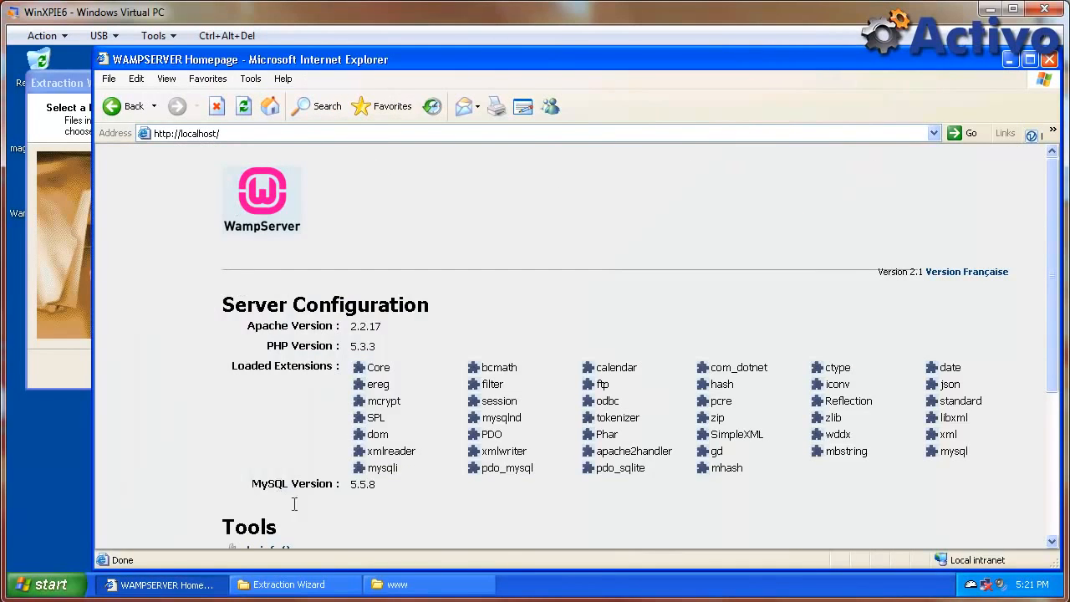
left_click(401, 584)
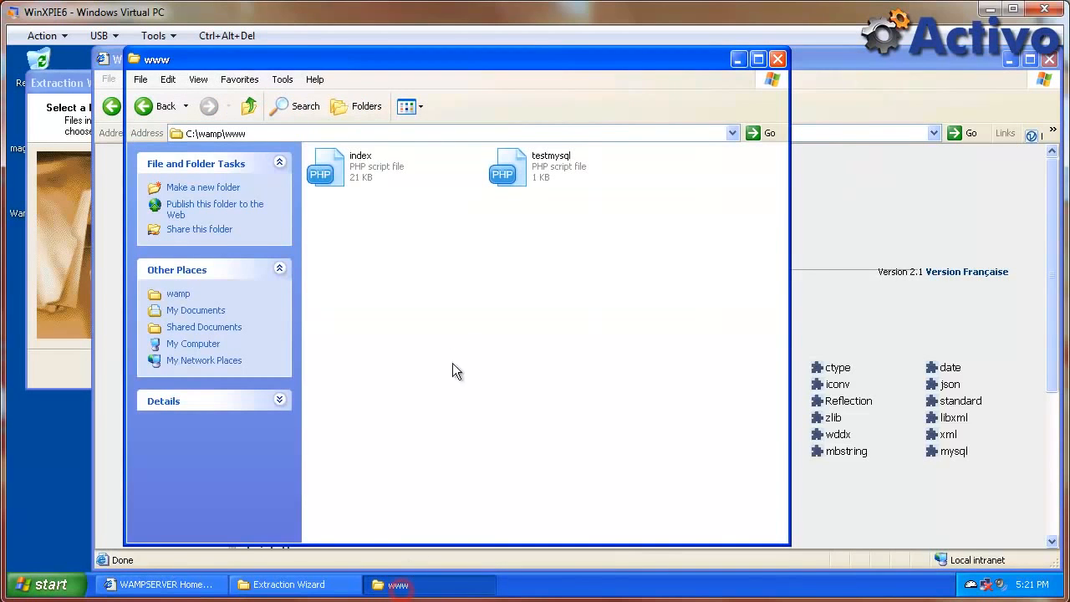
left_click(451, 268)
left_click_drag(508, 65, 587, 74)
left_click(86, 82)
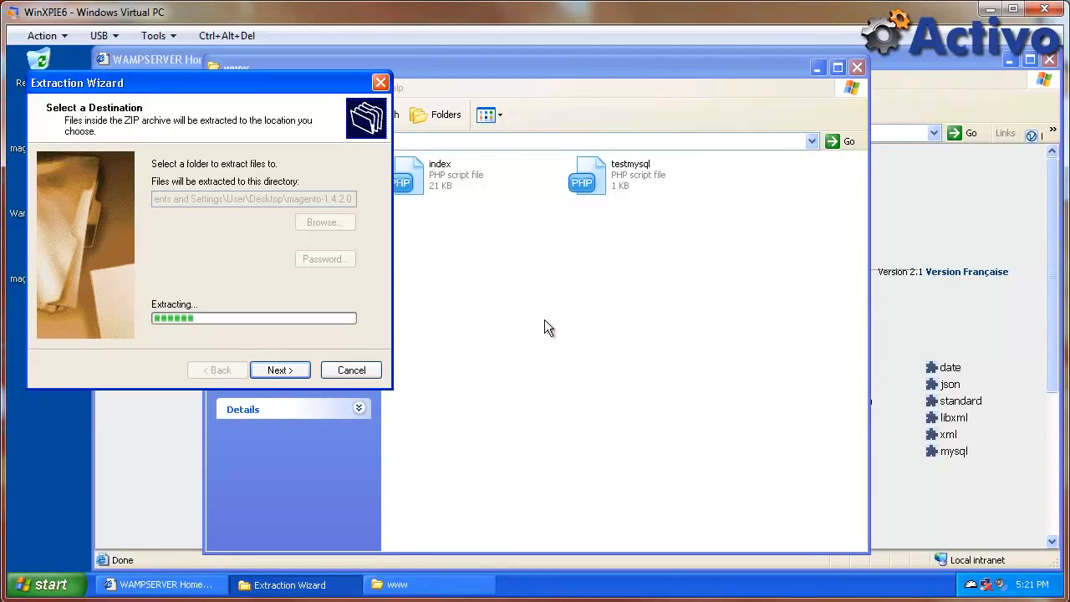
left_click(919, 254)
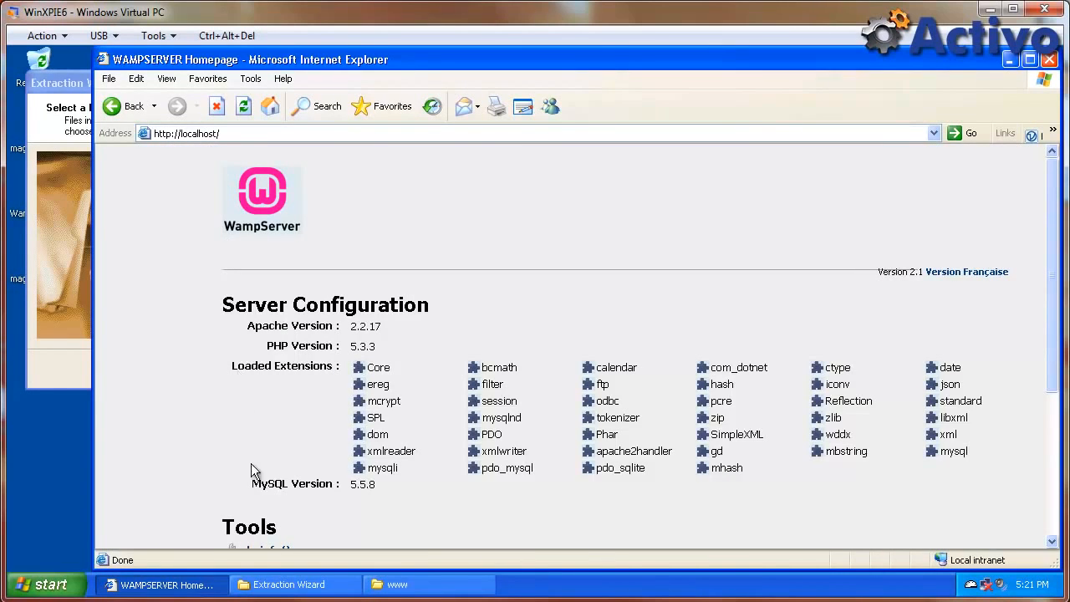
Browse to C:\WINDOWS\system32\drivers\etc and open the hosts file with Notepad.
left_click(64, 585)
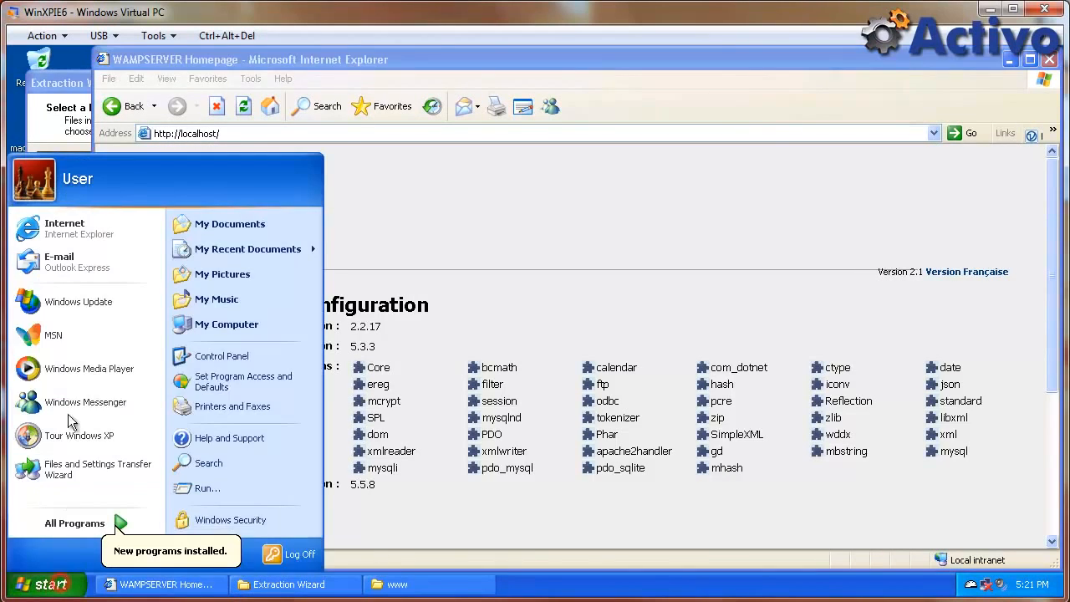
left_click(230, 326)
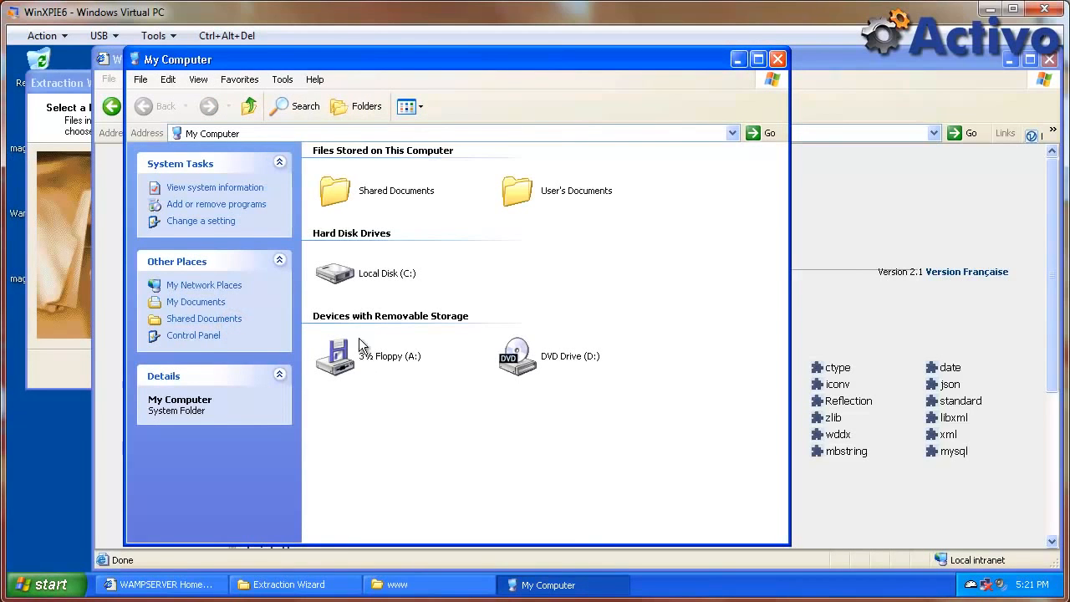
double_click(352, 275)
double_click(518, 216)
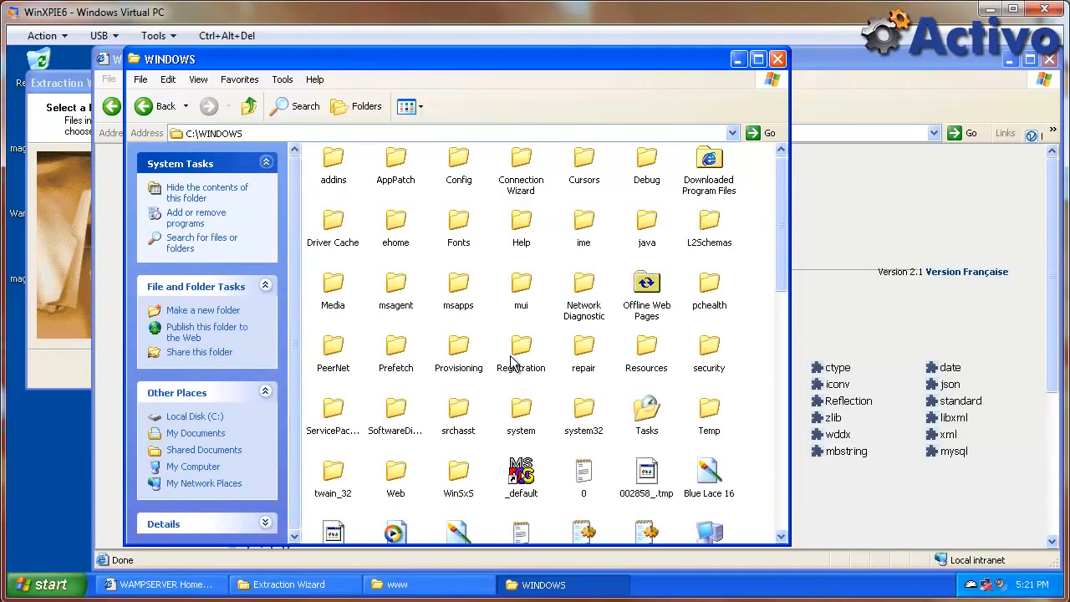
double_click(584, 410)
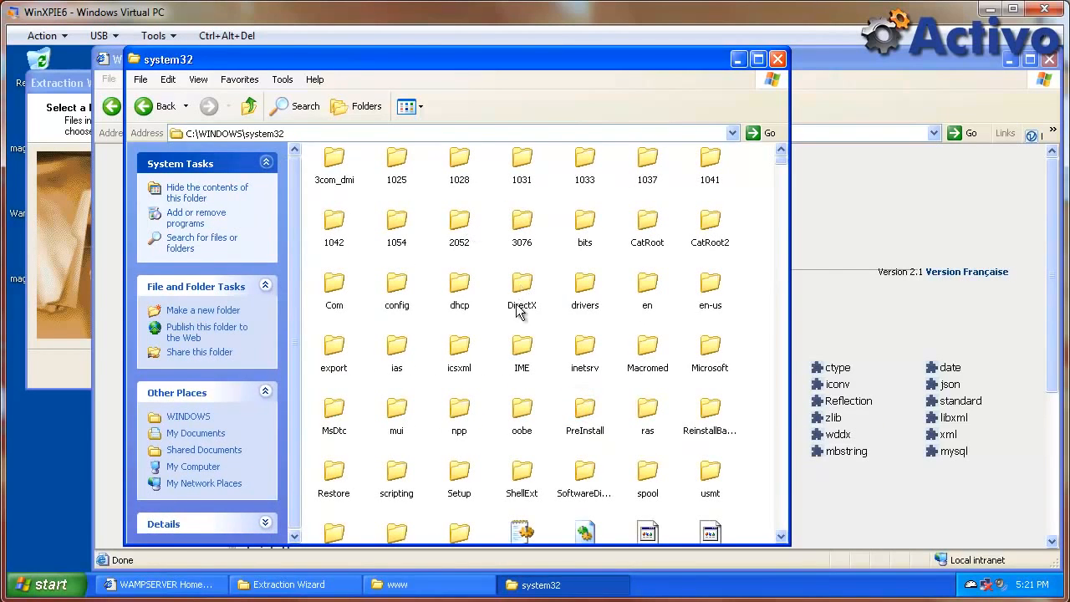
double_click(585, 288)
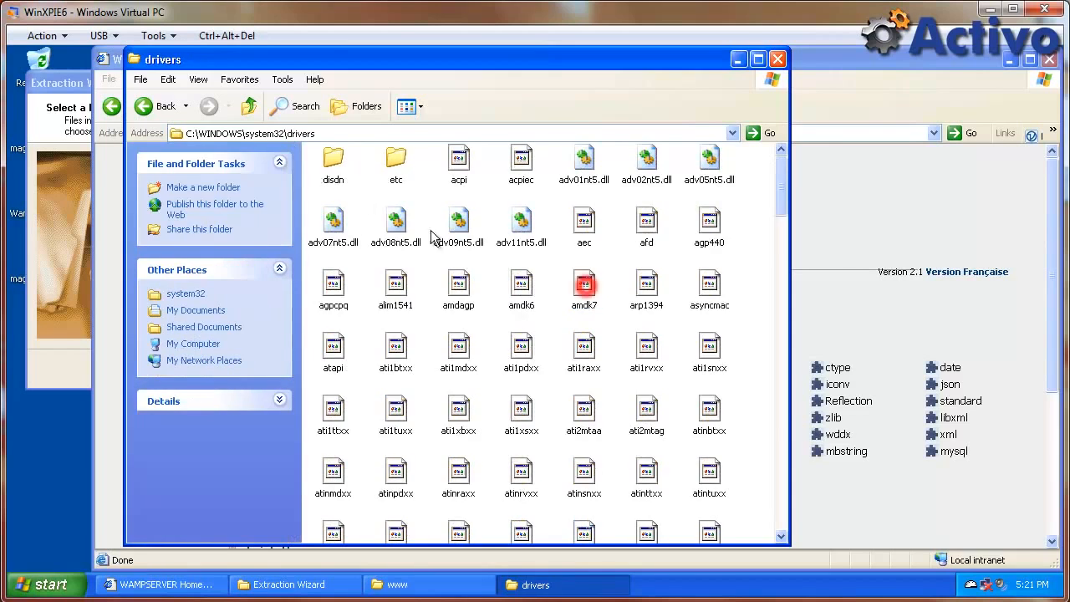
double_click(397, 156)
double_click(328, 168)
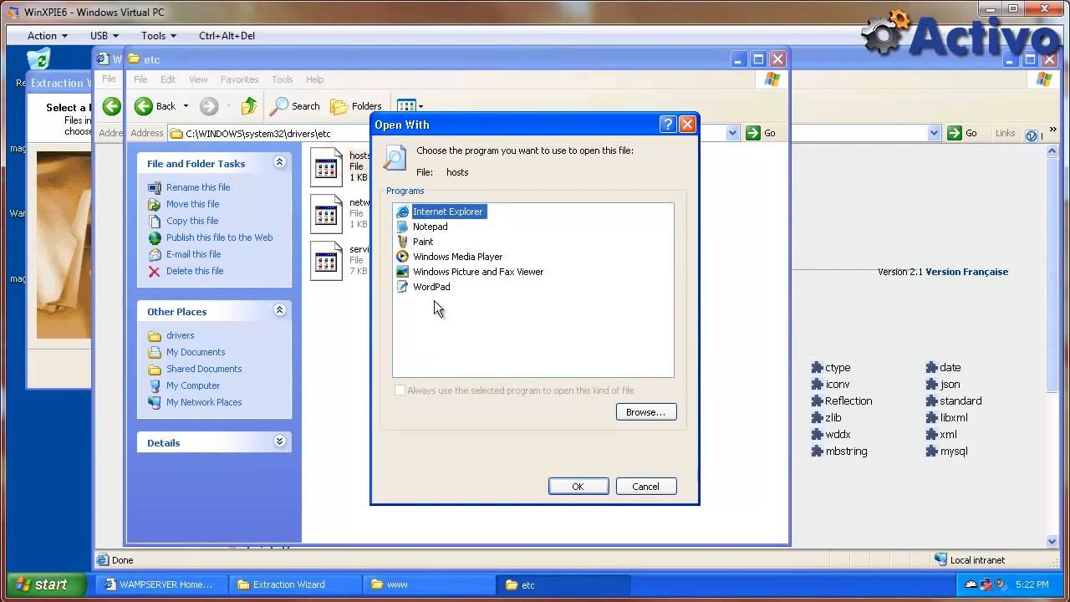
left_click(430, 227)
left_click(576, 487)
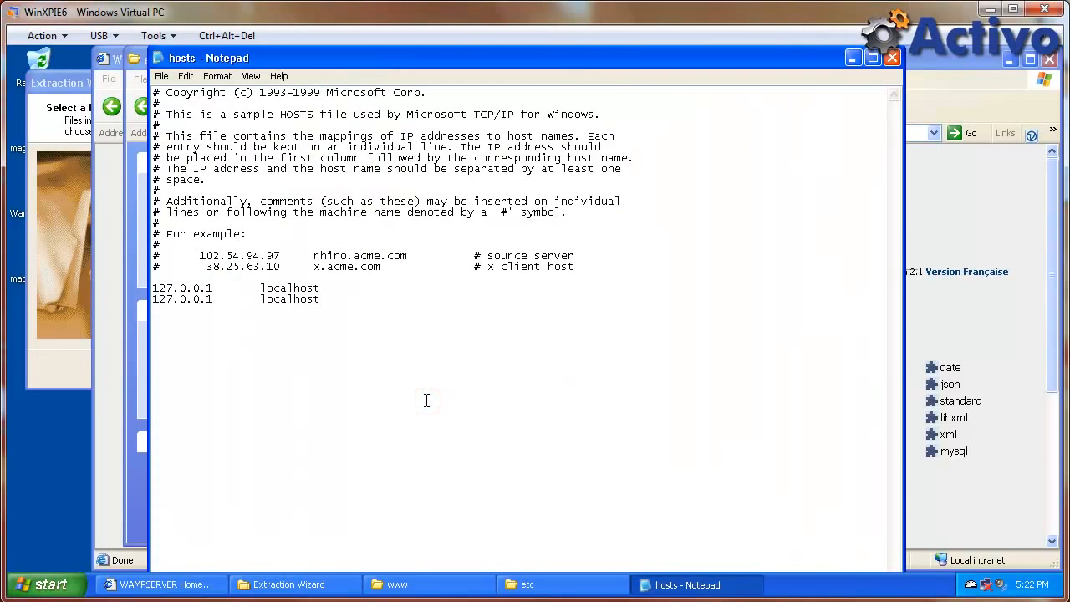
key("Return")
type("127.0.0.1")
key("Tab")
type("www.magento1.com")
Save the hosts file and close Notepad and the etc folder window.
left_click(161, 76)
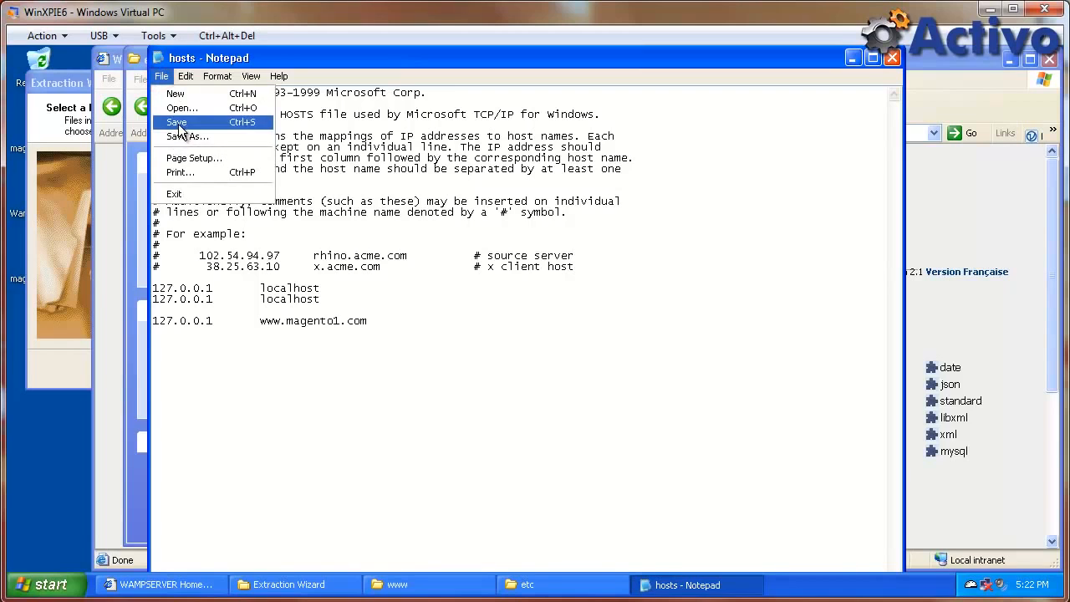
left_click(177, 122)
left_click(890, 59)
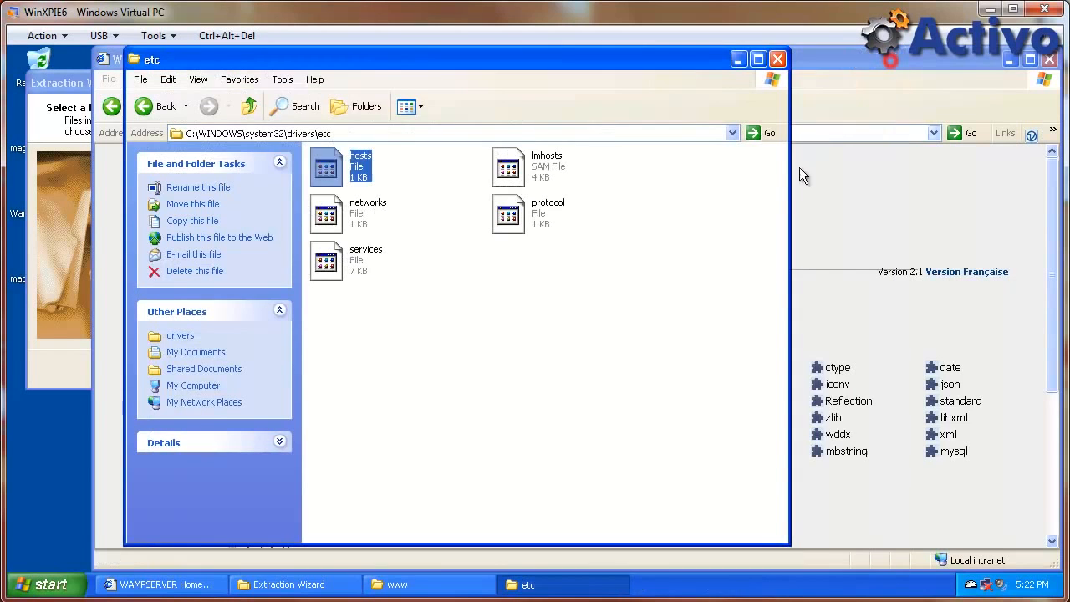
left_click(553, 366)
left_click(779, 58)
left_click(678, 130)
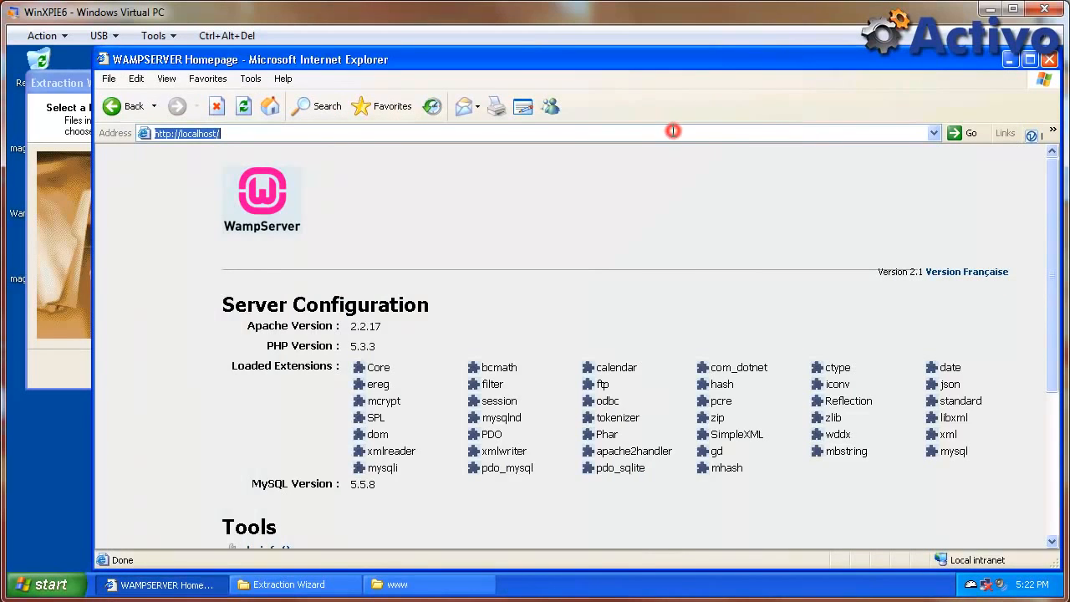
type("magento1")
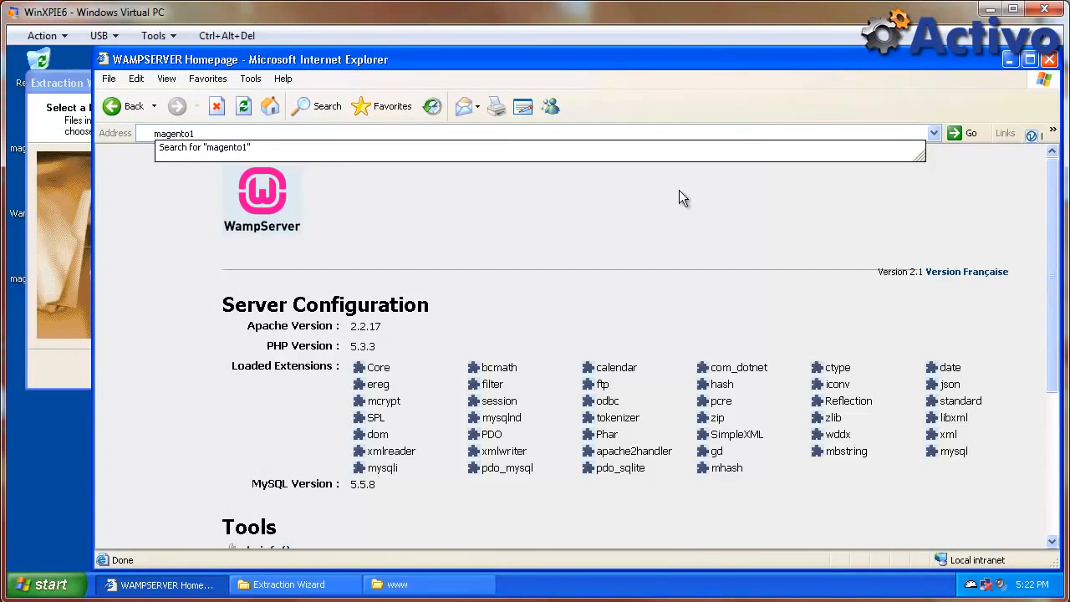
key("ctrl+Return")
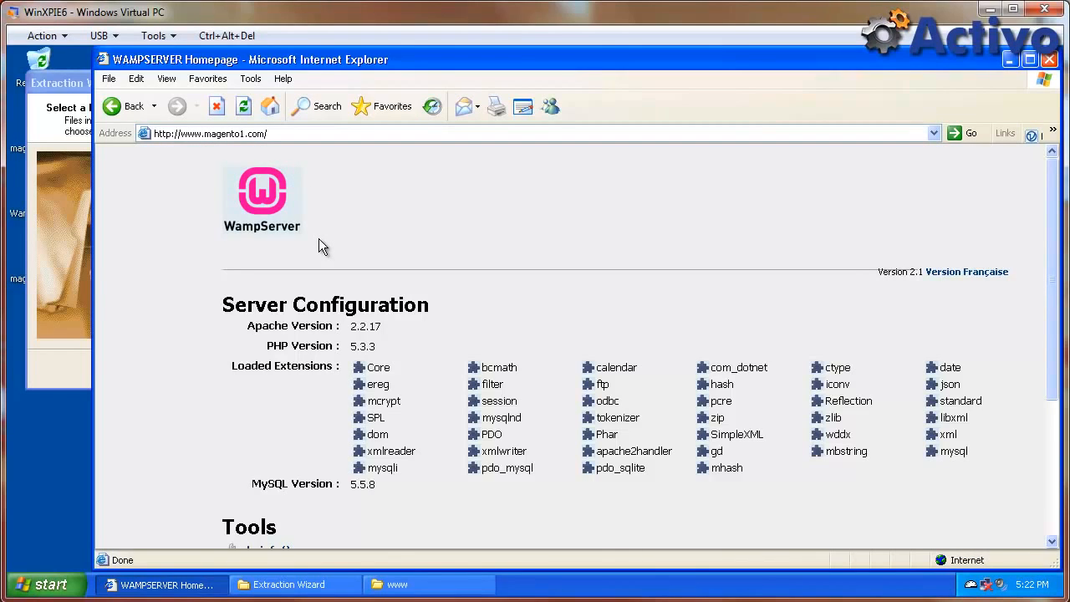
left_click(75, 83)
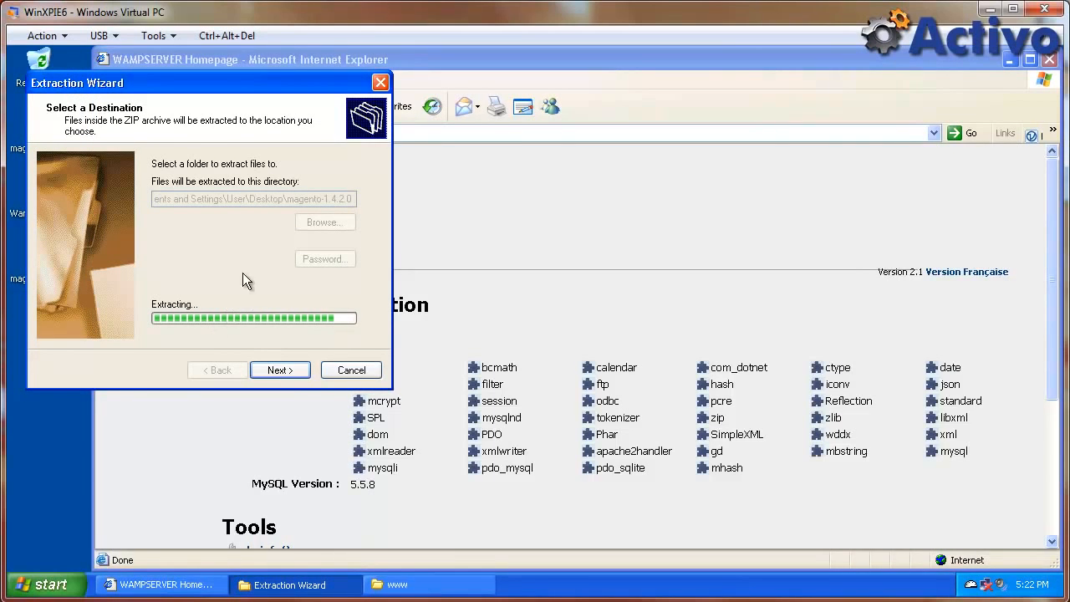
left_click(547, 291)
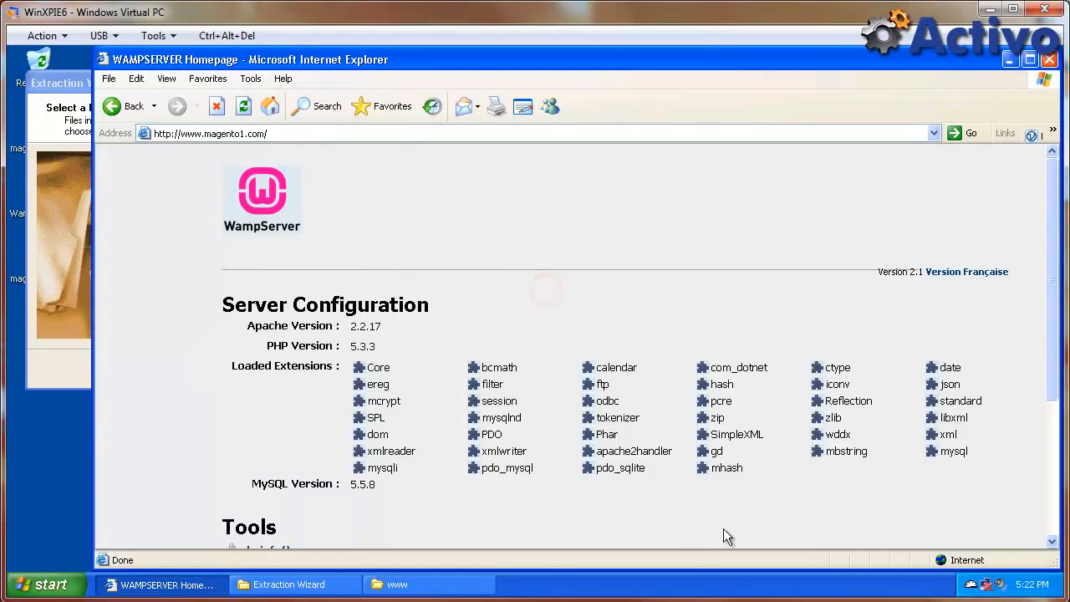
left_click(970, 591)
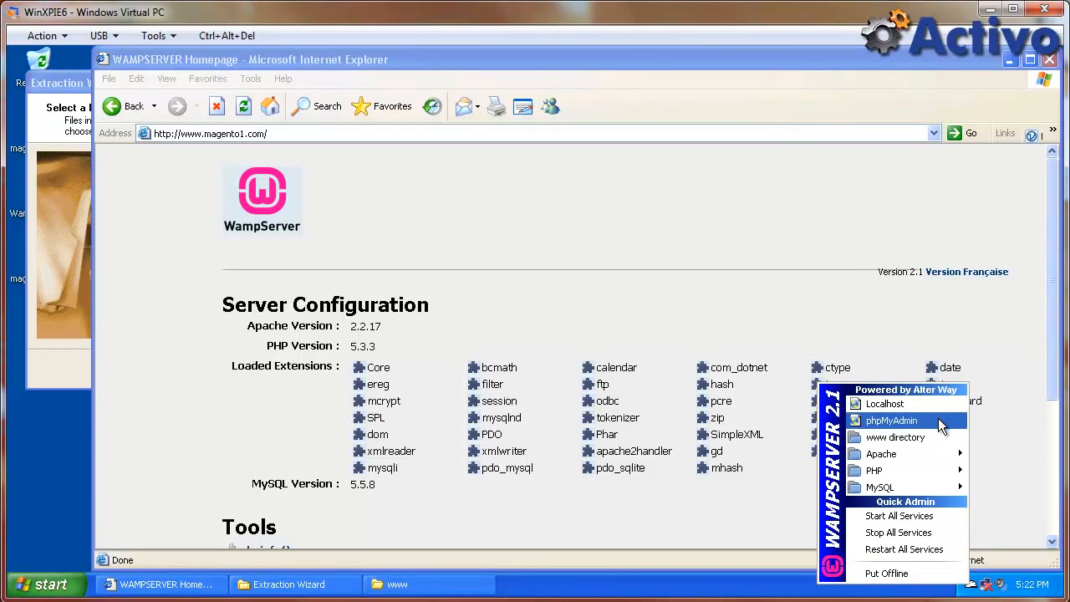
Open phpMyAdmin, create database 'magento2' with utf8_general_ci collation, and close the window.
left_click(903, 420)
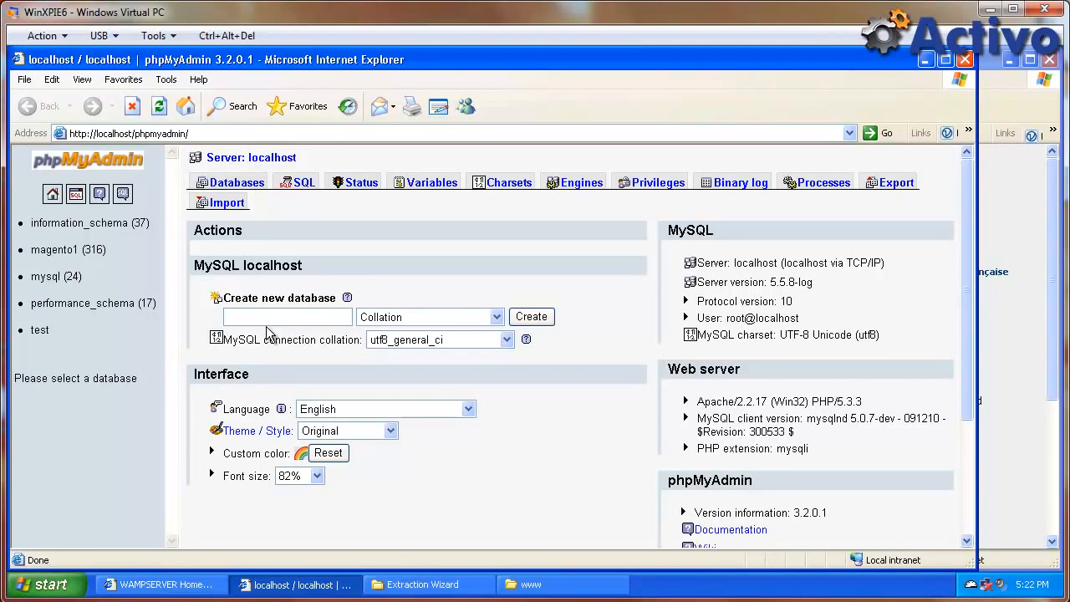
left_click(267, 316)
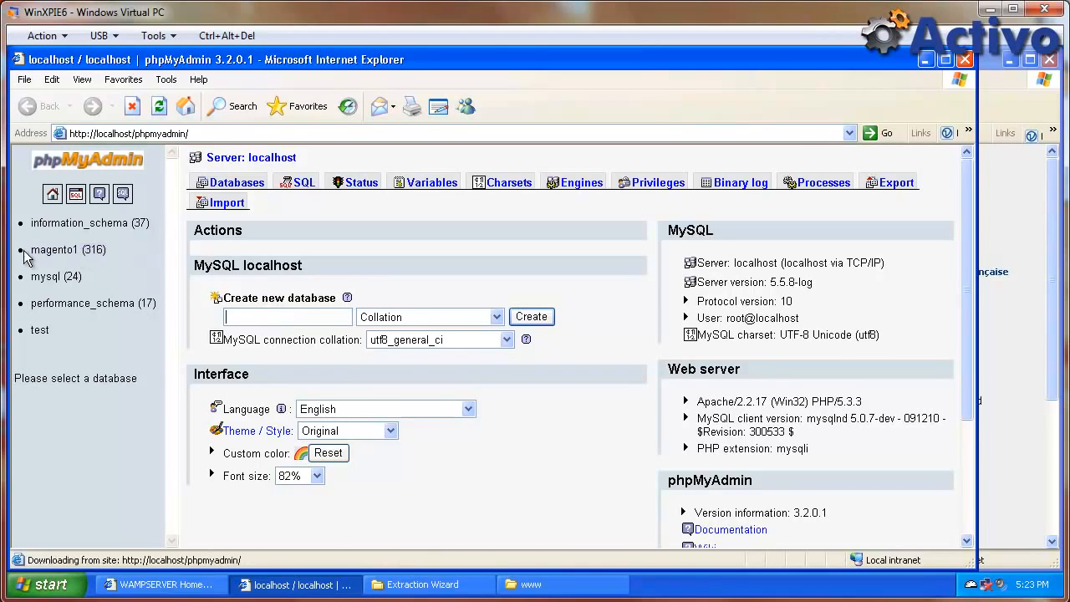
left_click(250, 315)
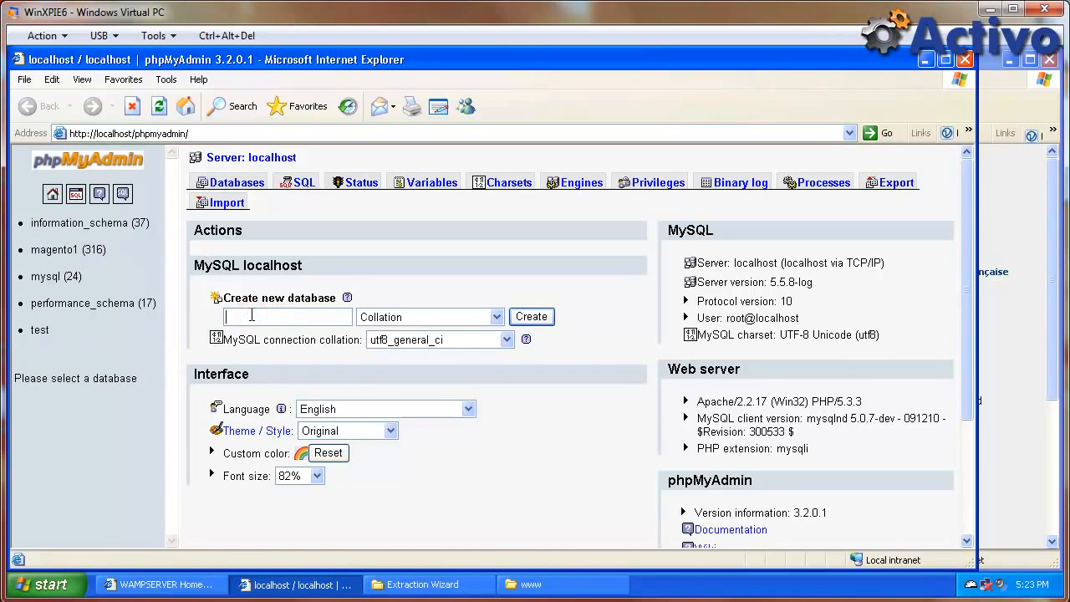
type("magento2")
left_click(389, 317)
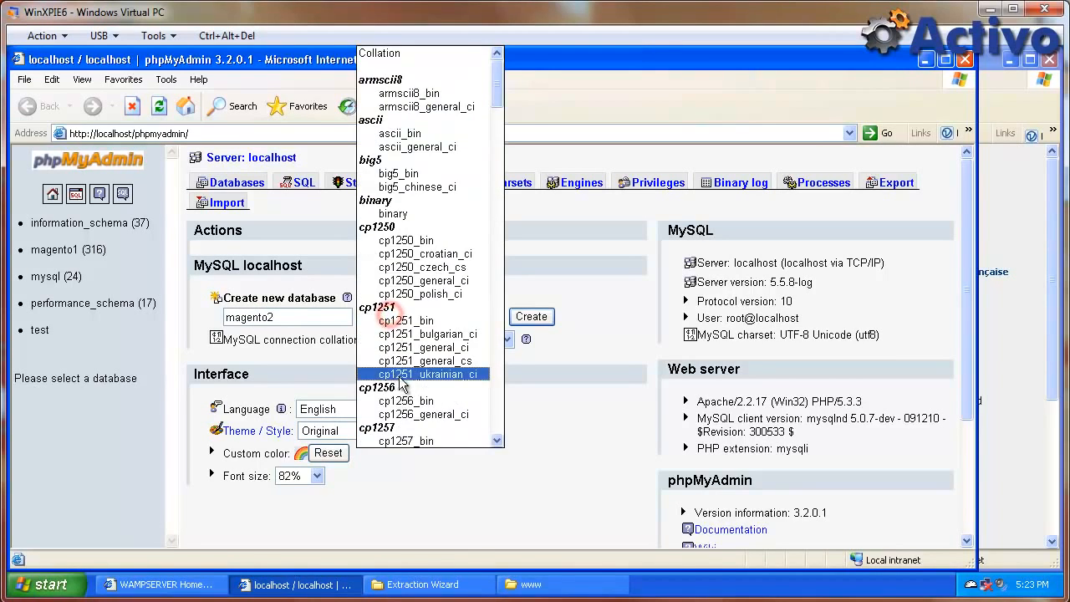
scroll(422, 393, "down", 20)
left_click_drag(499, 199, 498, 383)
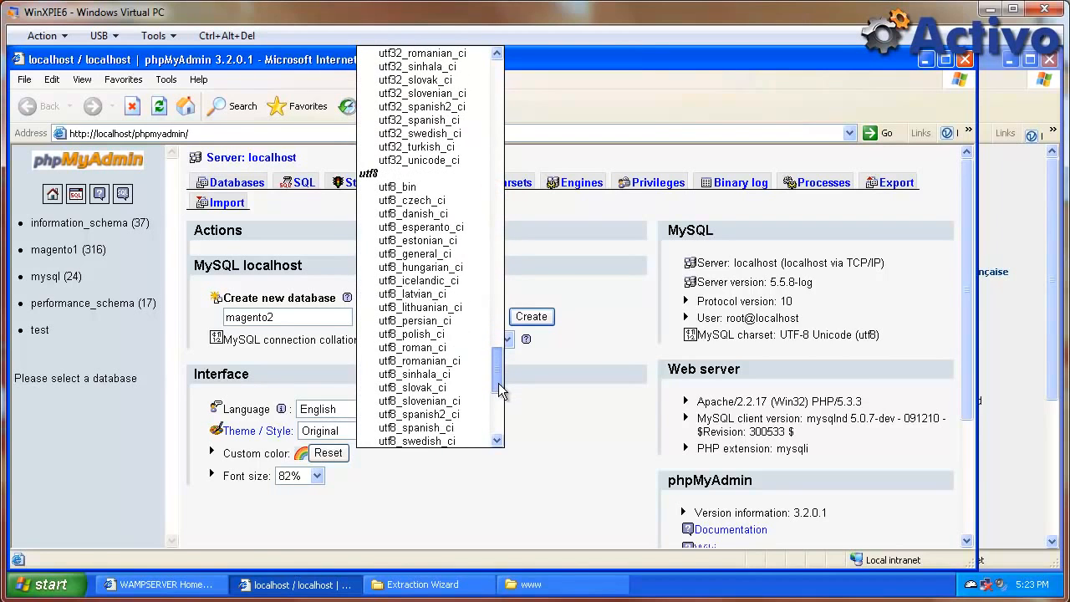
left_click(440, 254)
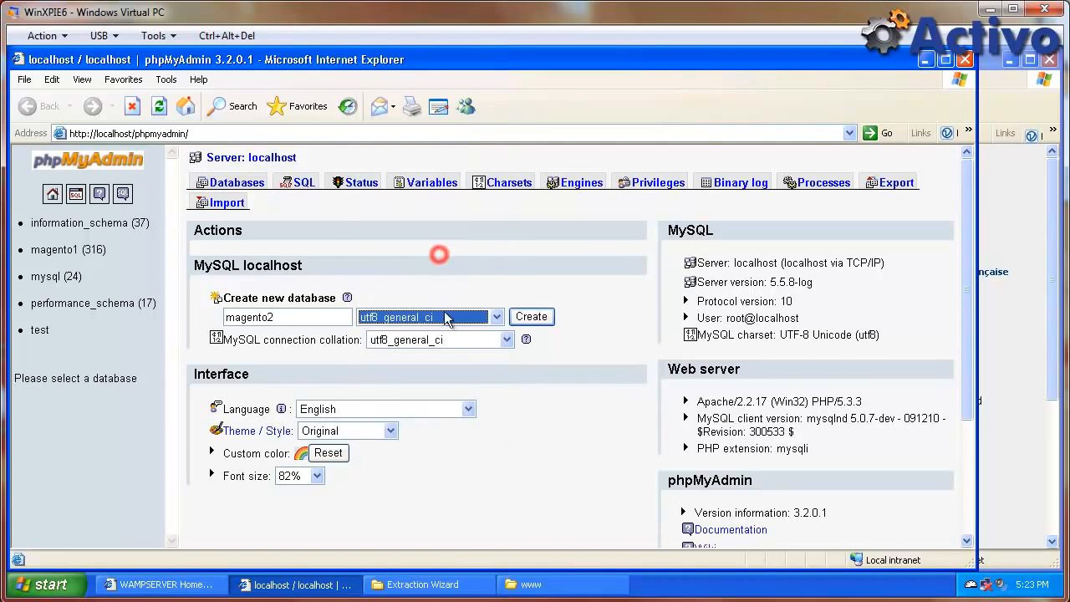
left_click(532, 317)
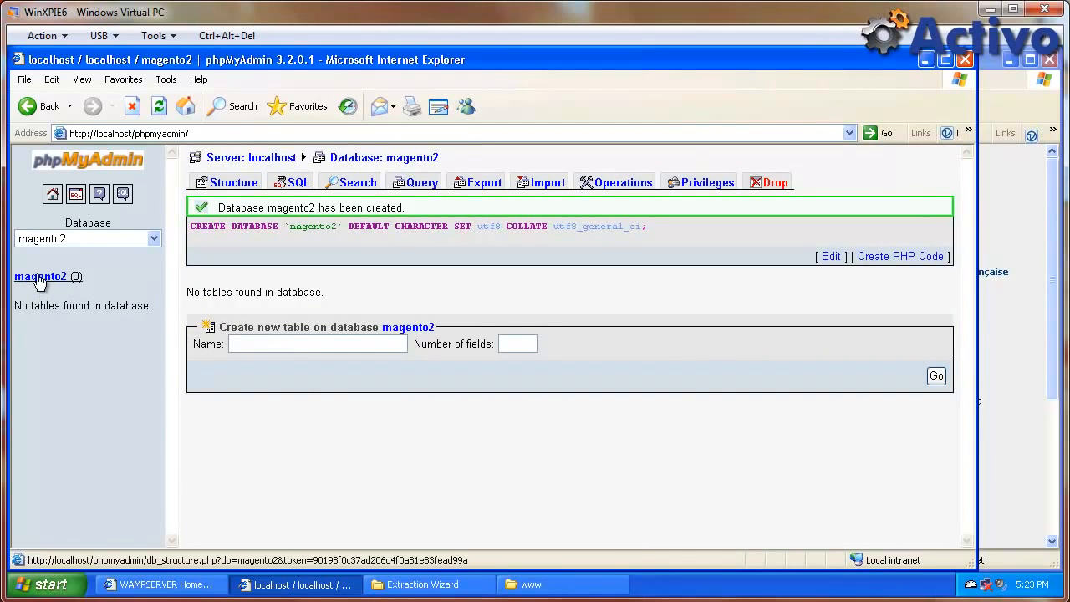
left_click(967, 65)
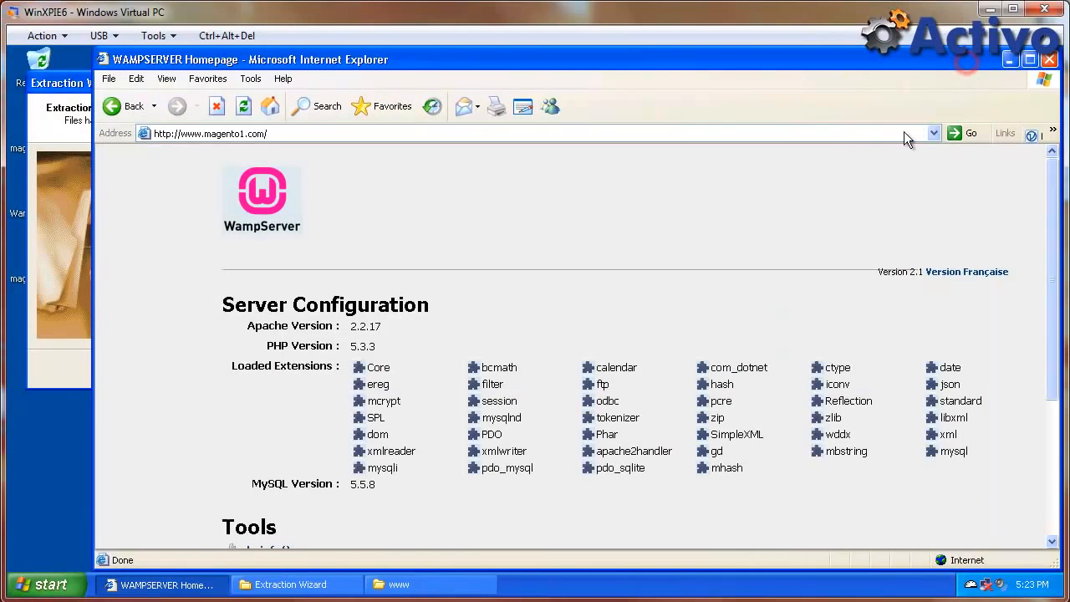
Finish the Extraction Wizard and open the extracted magento-1.4.2.0\magento folder.
left_click(74, 94)
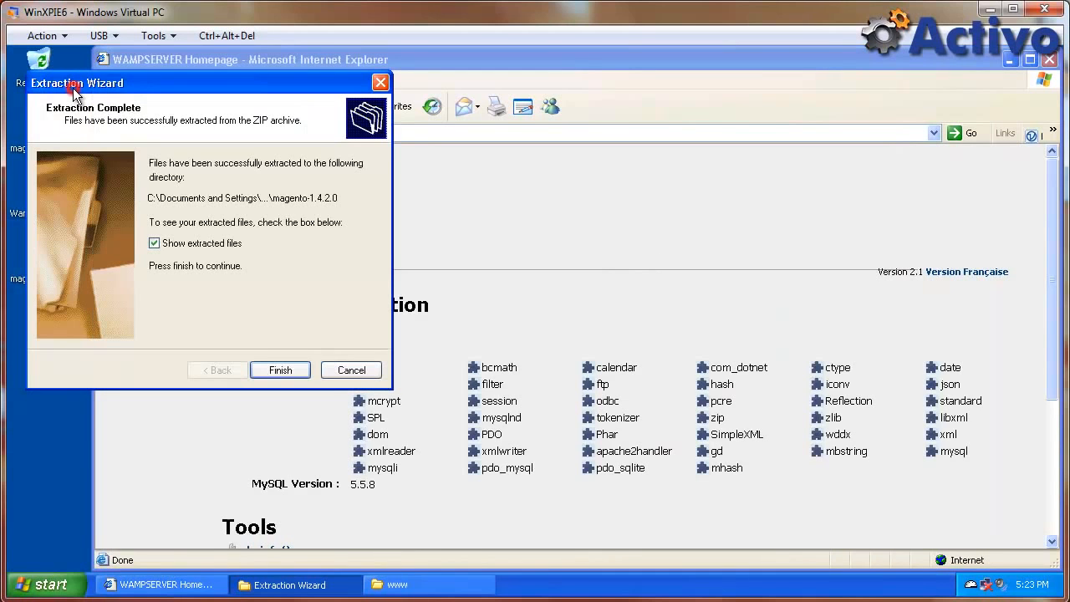
left_click(199, 249)
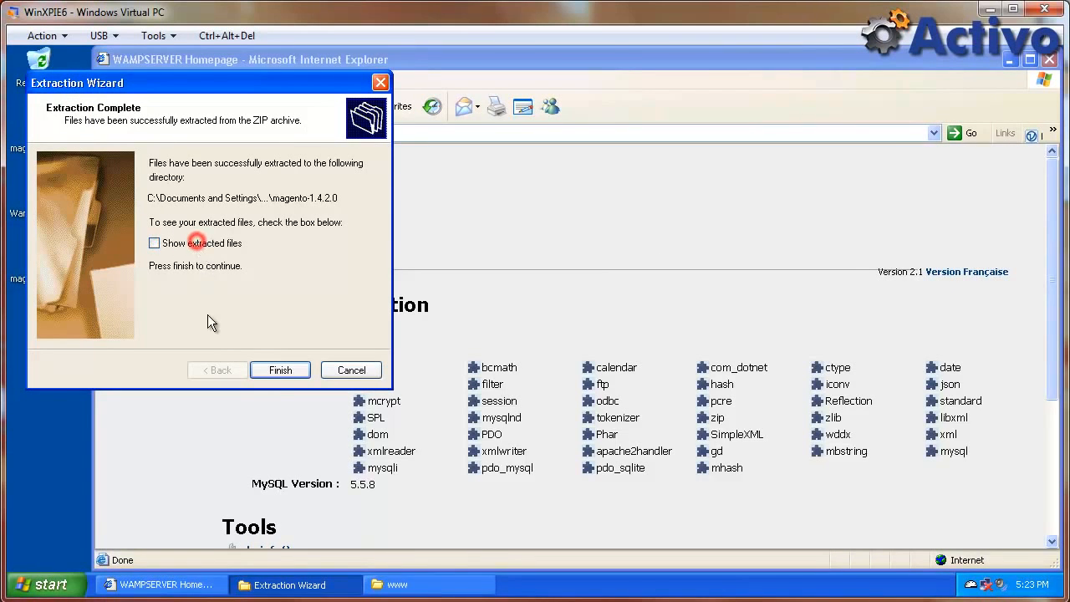
left_click(279, 370)
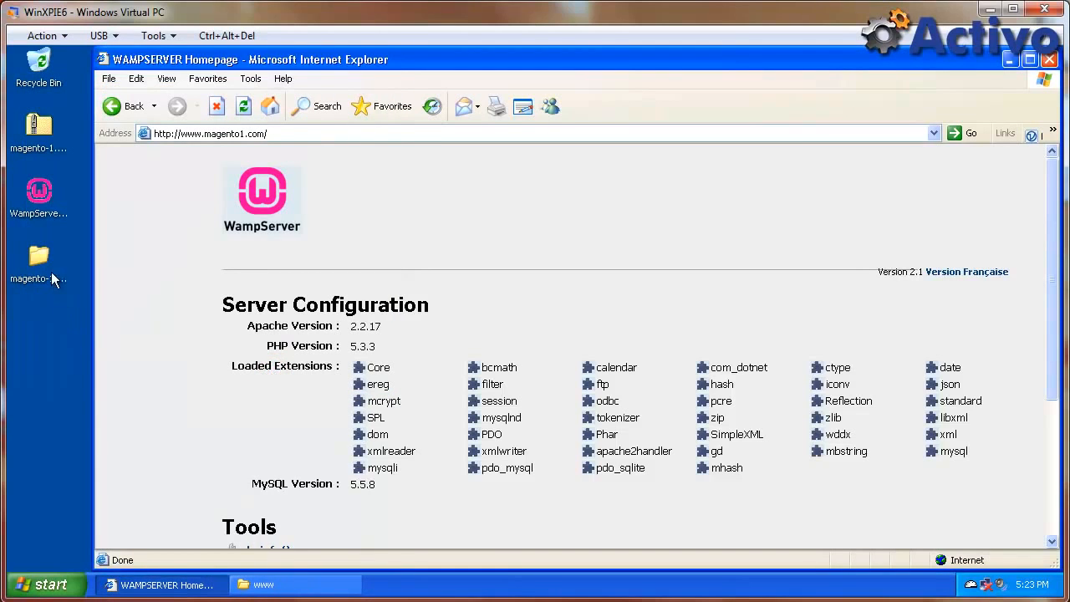
left_click(47, 285)
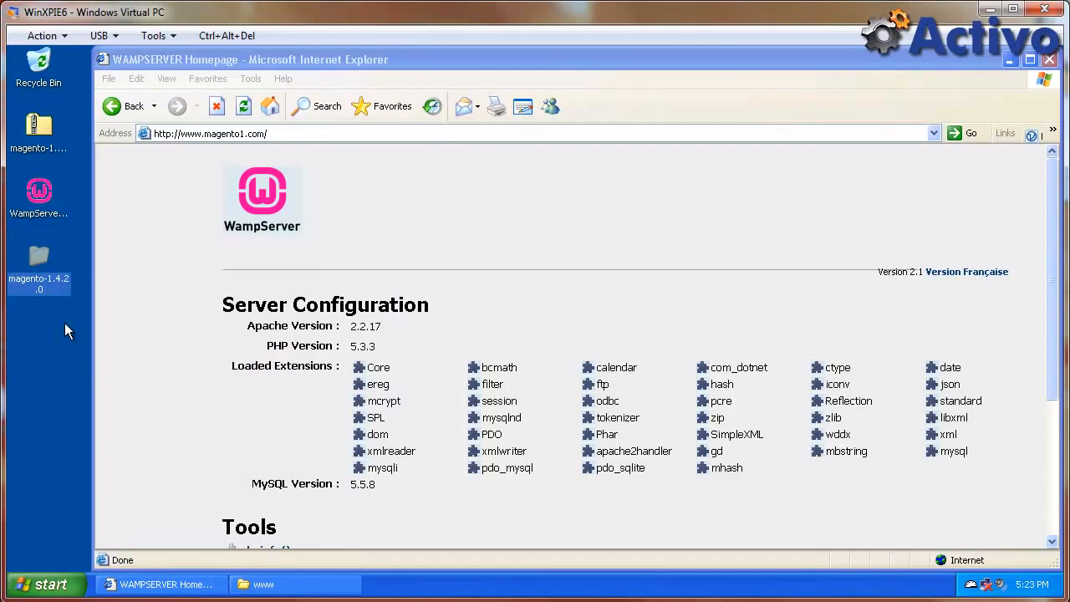
double_click(40, 257)
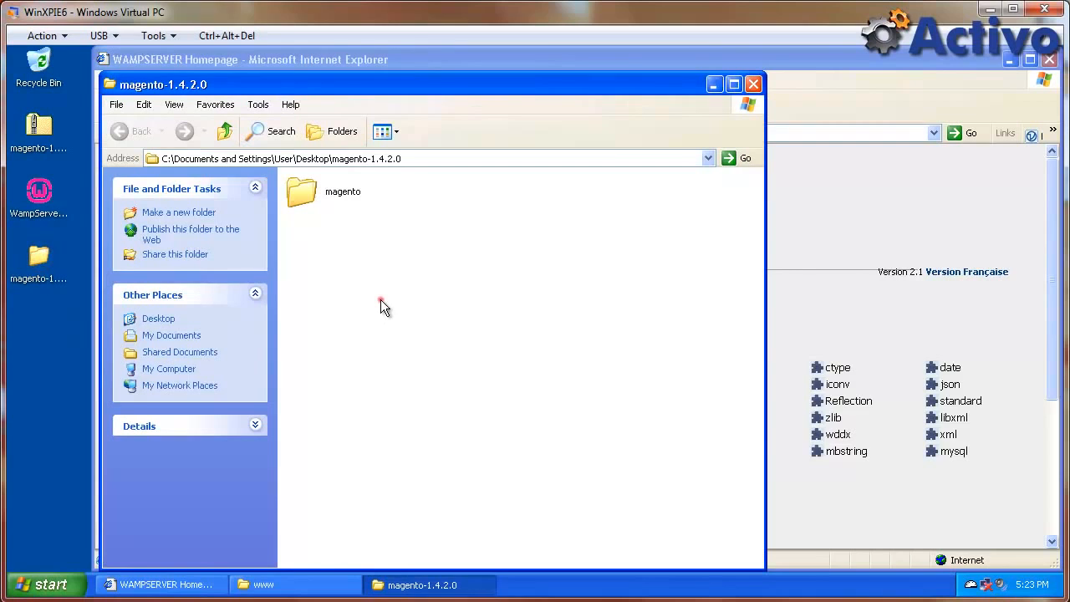
double_click(321, 194)
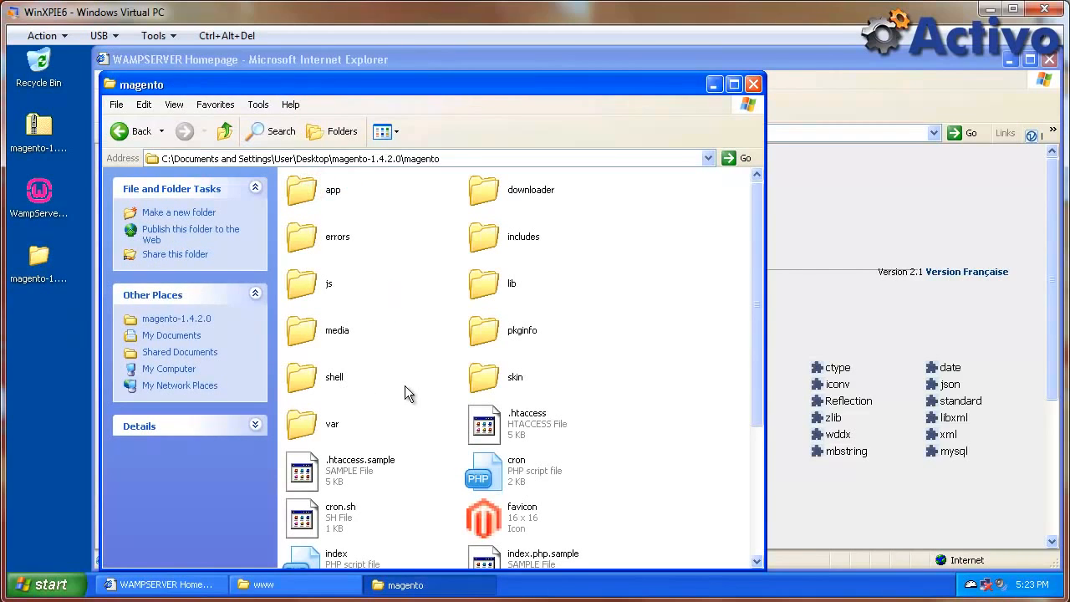
Move all Magento files into C:\wamp\www, replacing existing files with Yes to All.
key("ctrl+a")
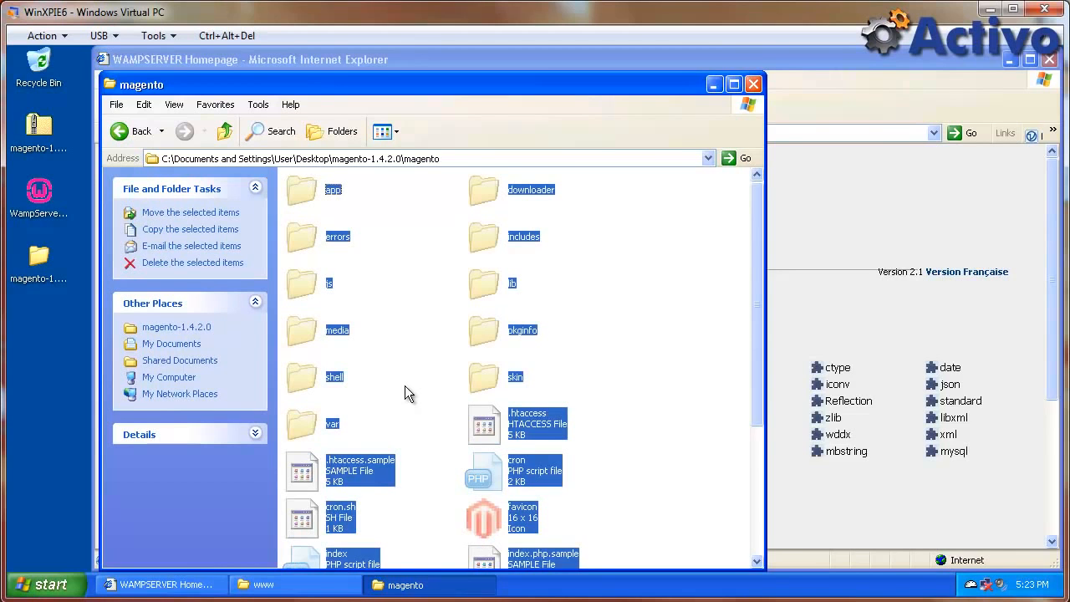
left_click(328, 584)
left_click(511, 329)
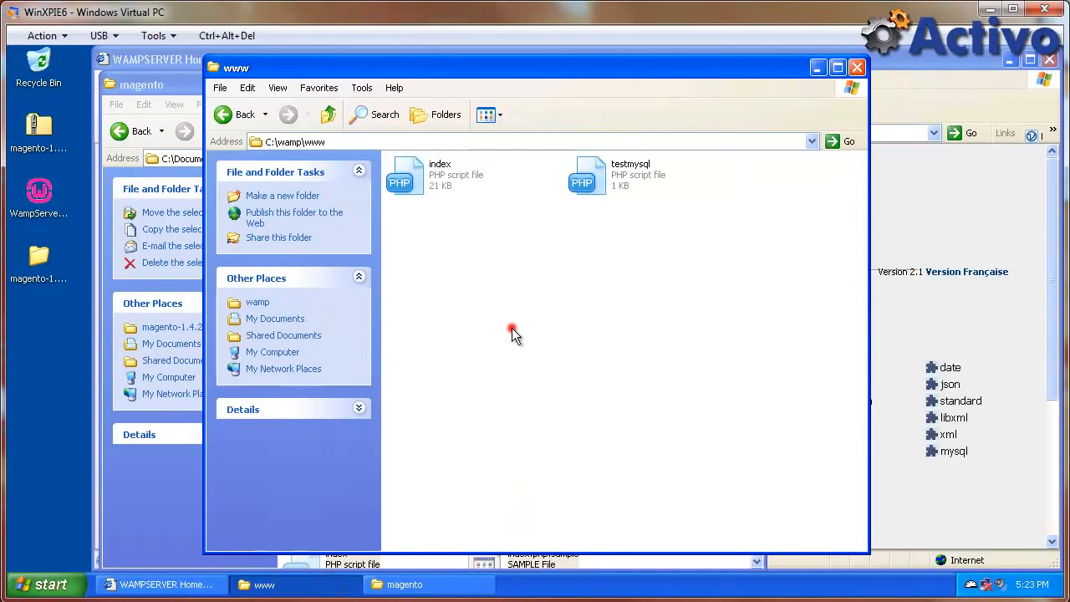
key("ctrl+v")
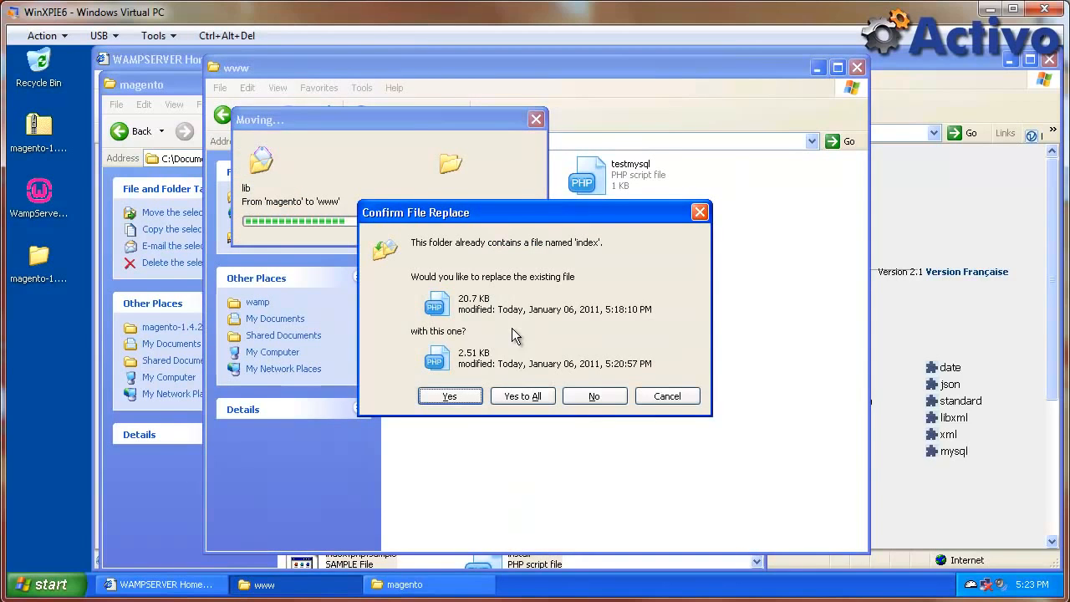
left_click(519, 394)
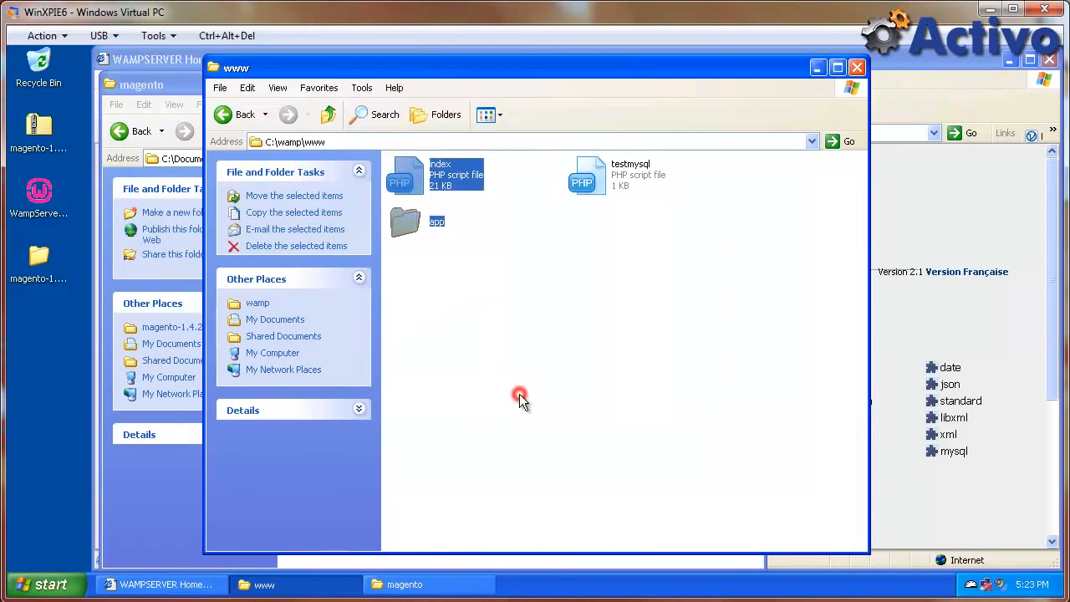
left_click(779, 259)
left_click(972, 63)
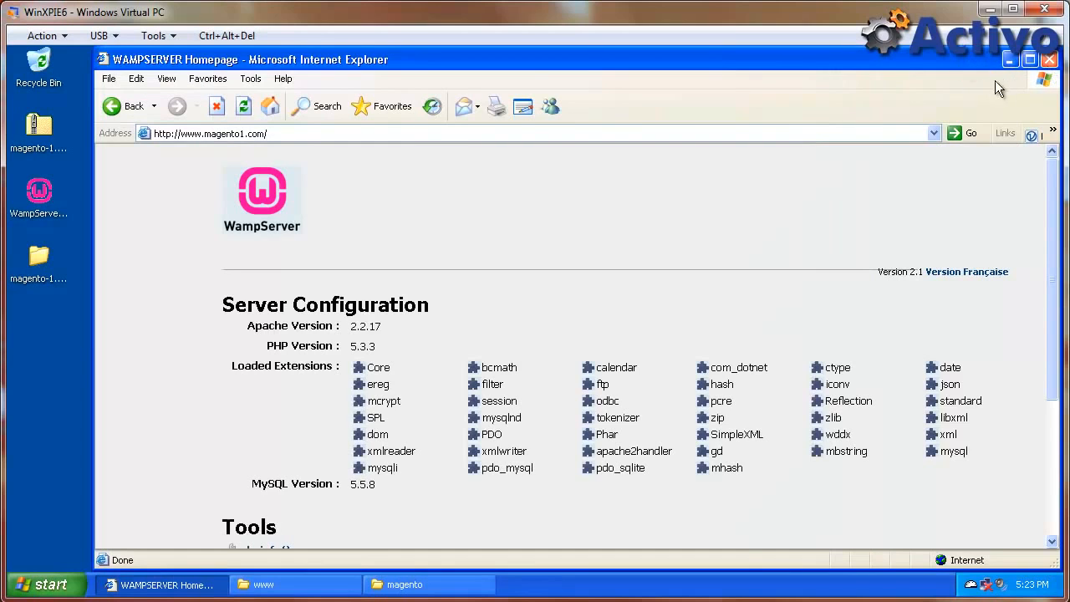
Close the empty magento and www Explorer windows and cancel the browser address edit.
left_click(418, 585)
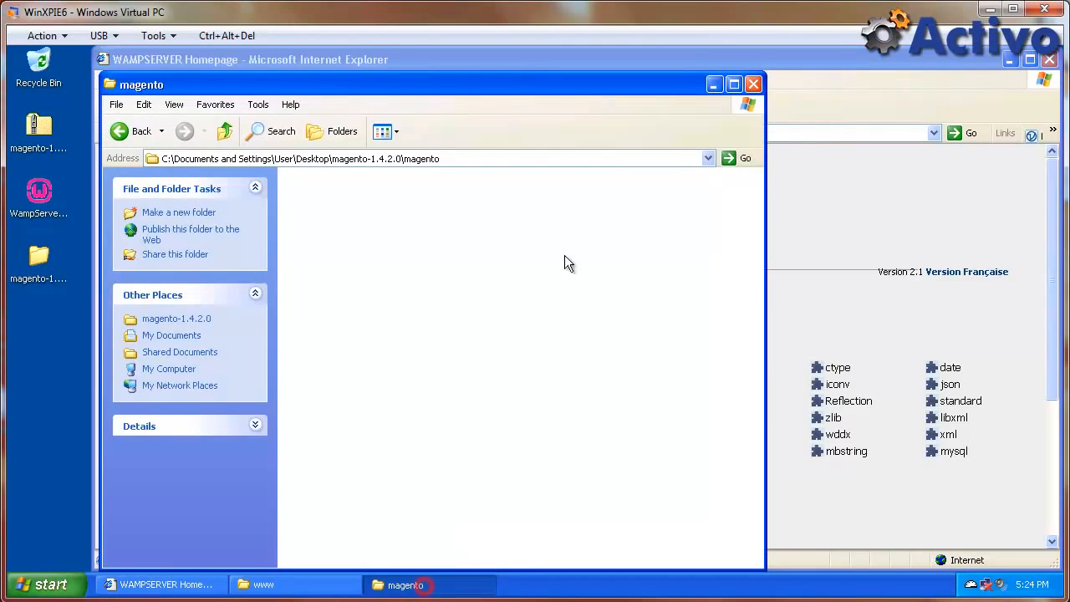
left_click(752, 83)
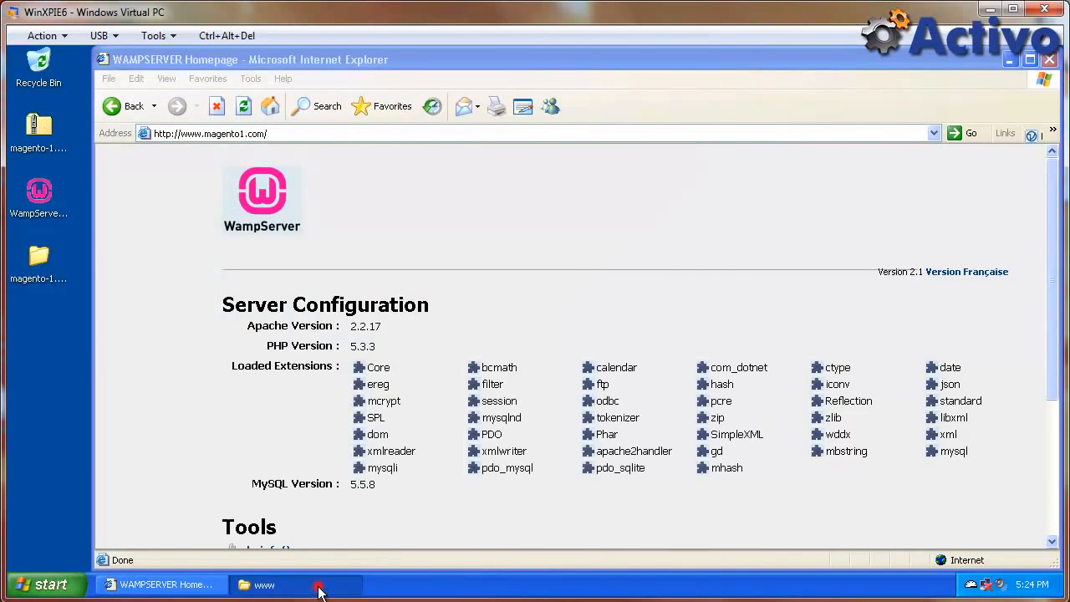
left_click(323, 587)
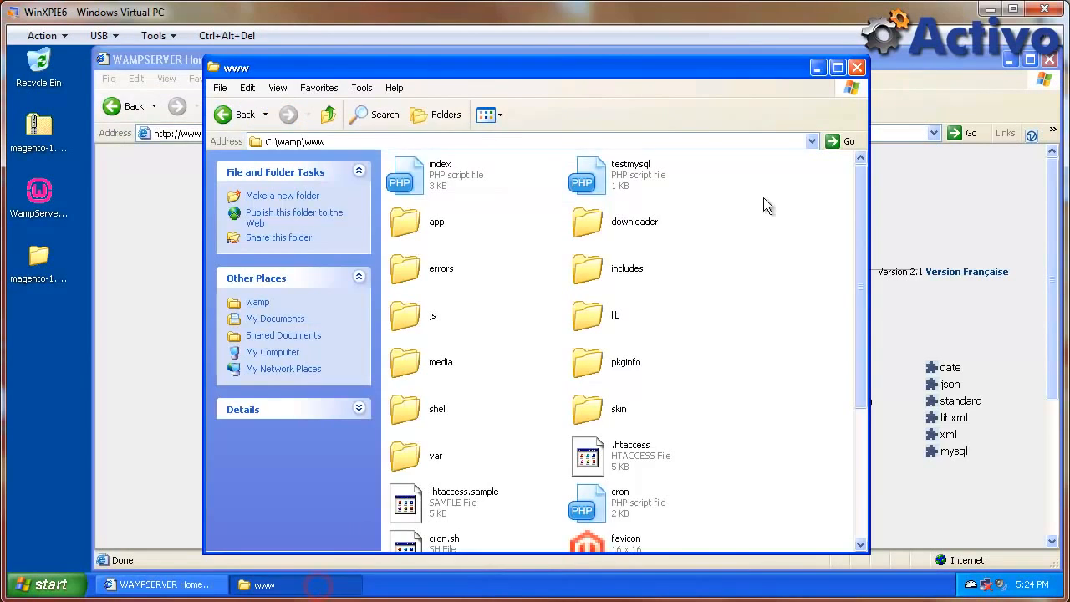
left_click(857, 69)
left_click(382, 130)
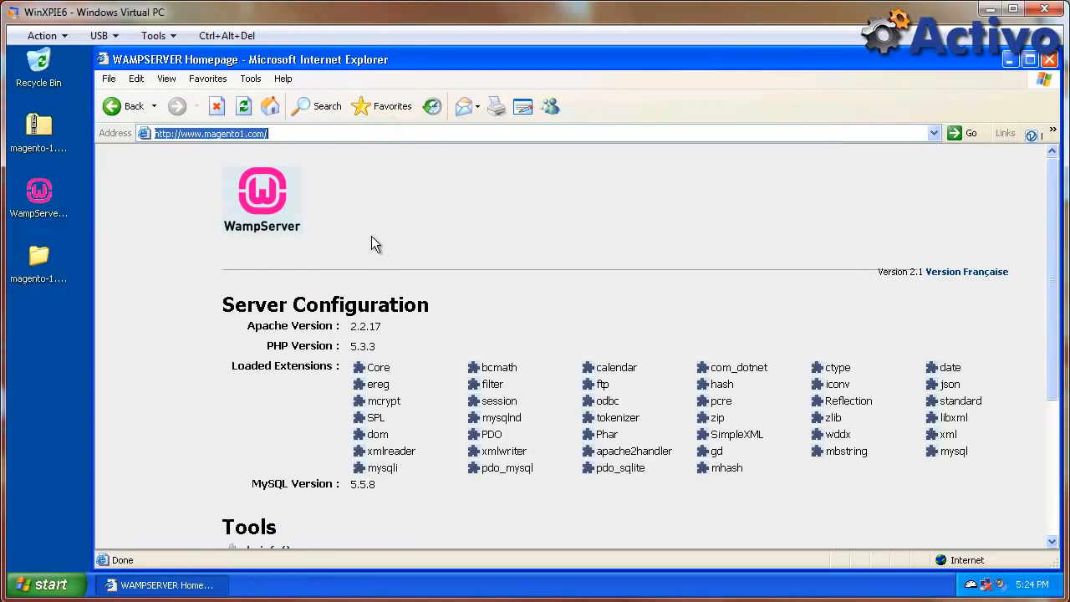
key("Return")
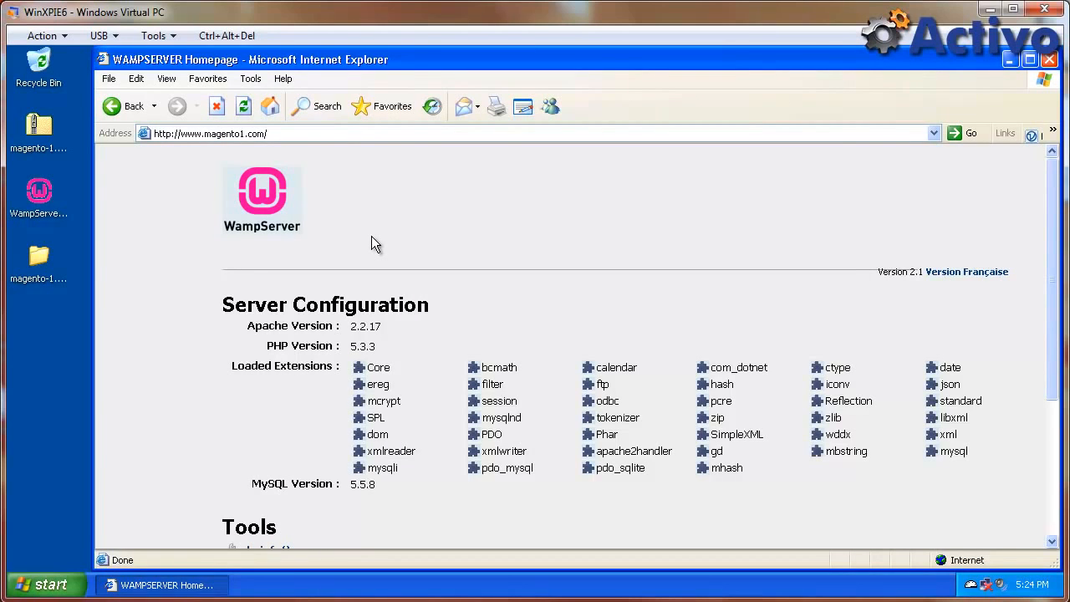
left_click(244, 106)
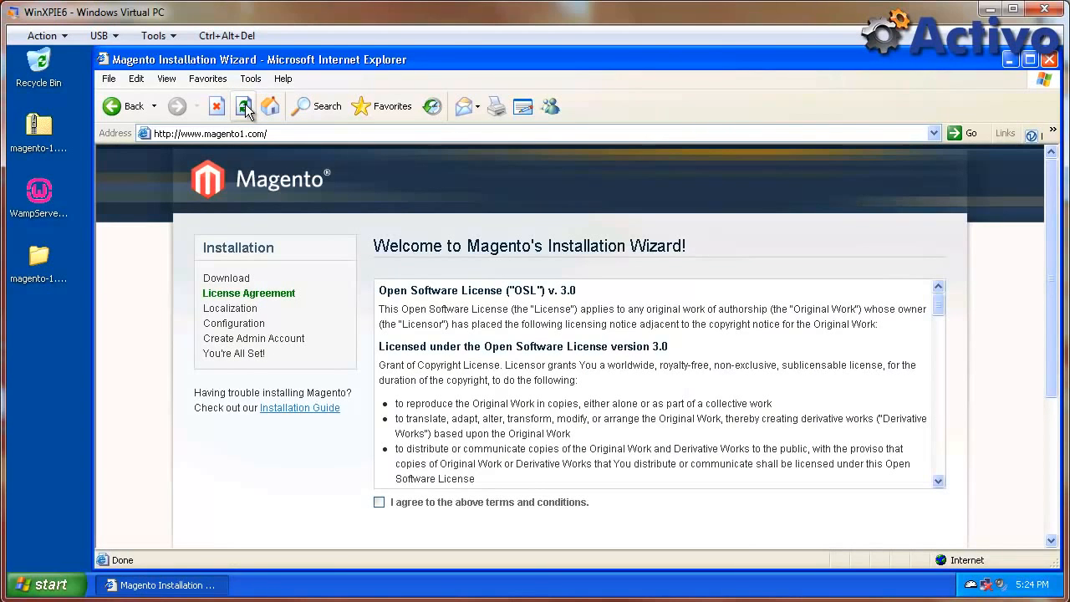
left_click(380, 509)
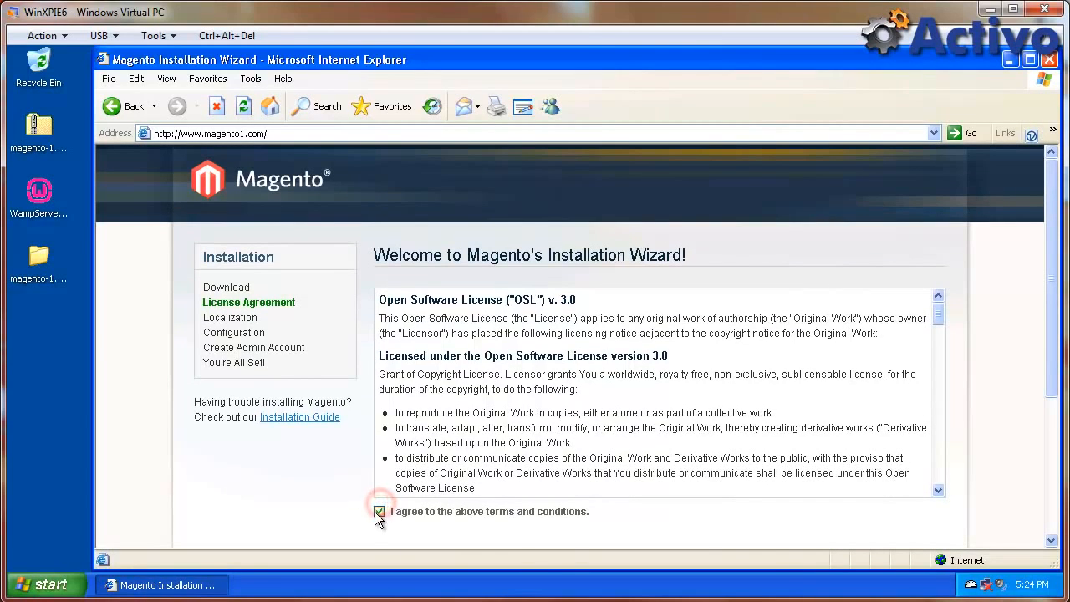
scroll(1001, 494, "down", 3)
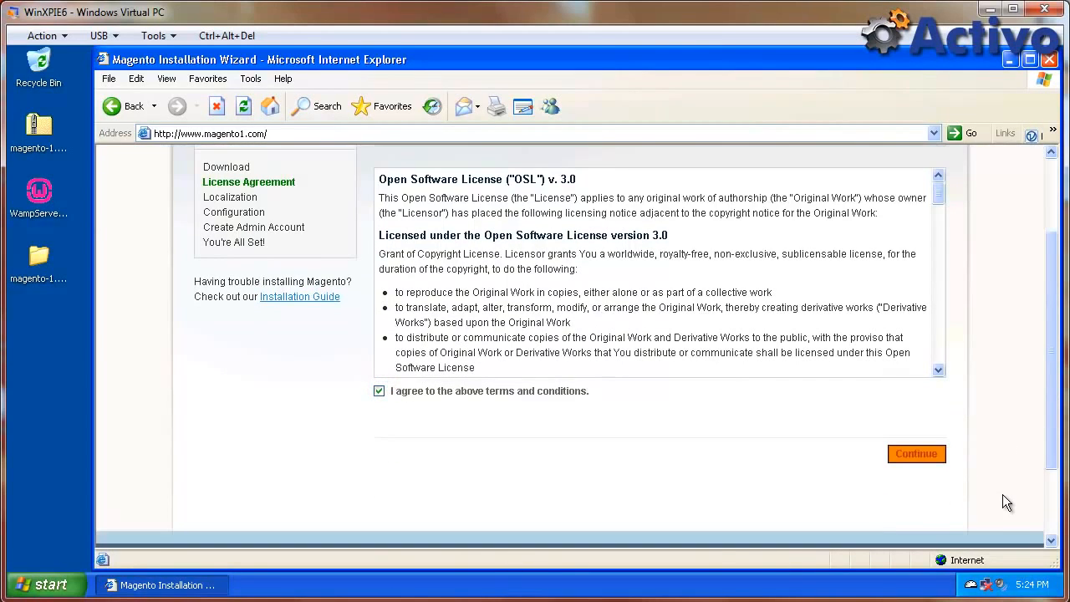
left_click(930, 459)
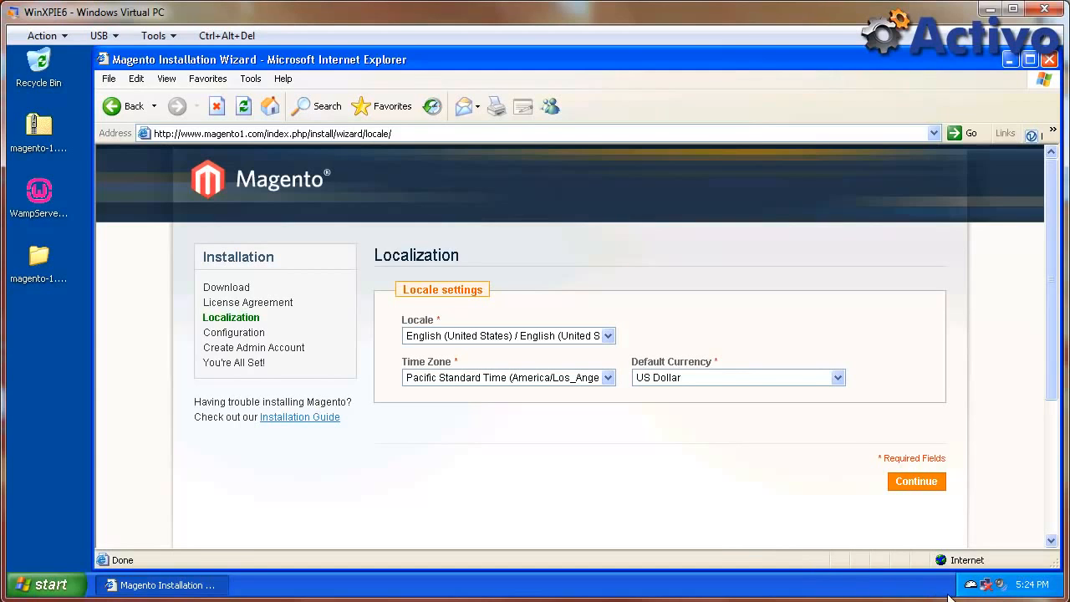
Check WampServer's enabled PHP extensions, then accept the Localization settings and continue.
left_click(971, 584)
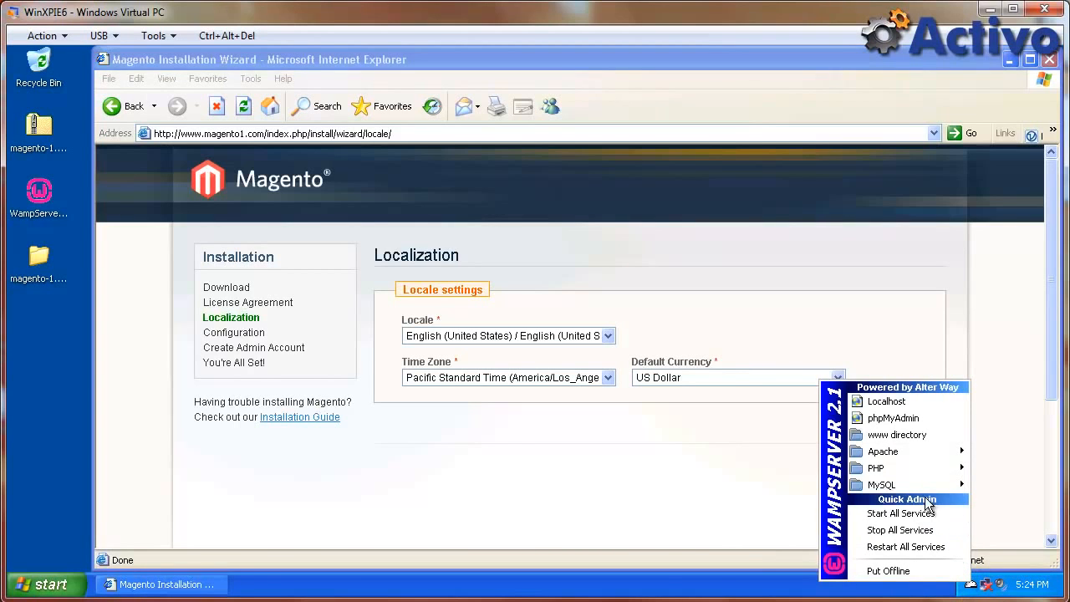
mouse_move(916, 478)
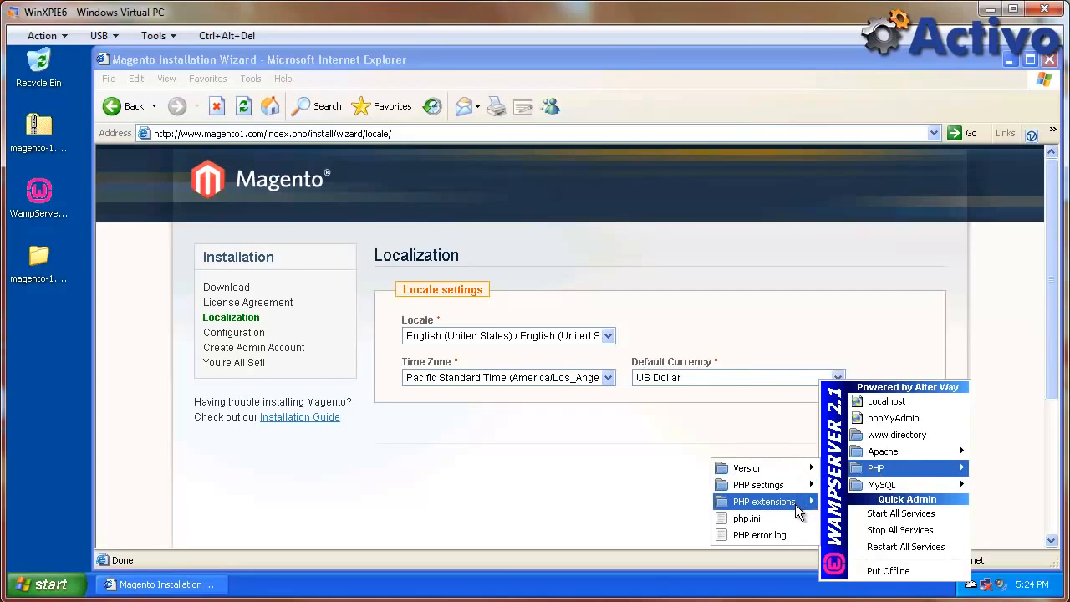
mouse_move(795, 505)
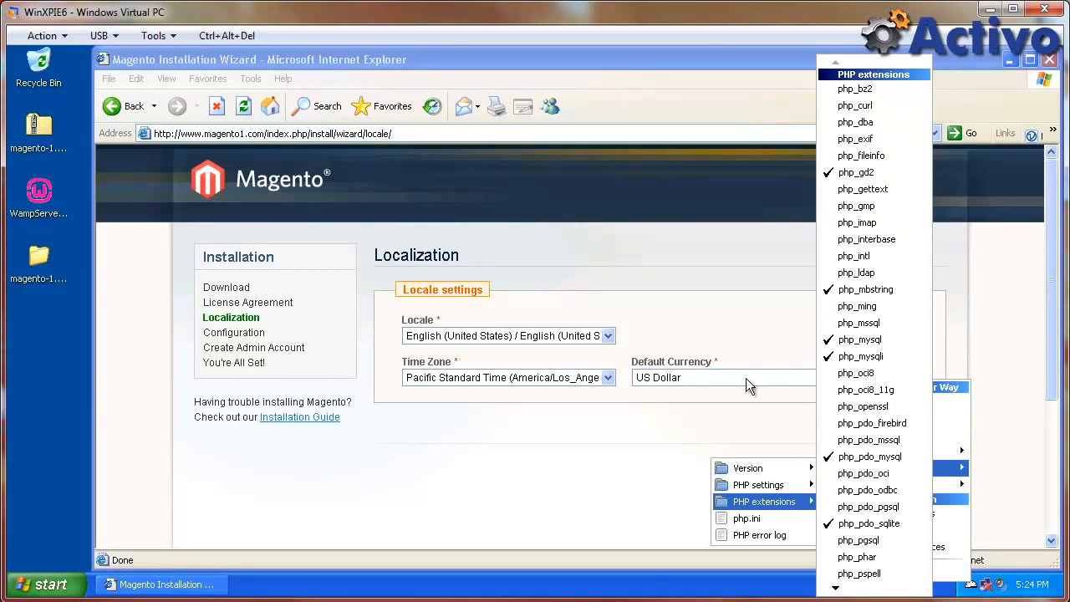
left_click(639, 415)
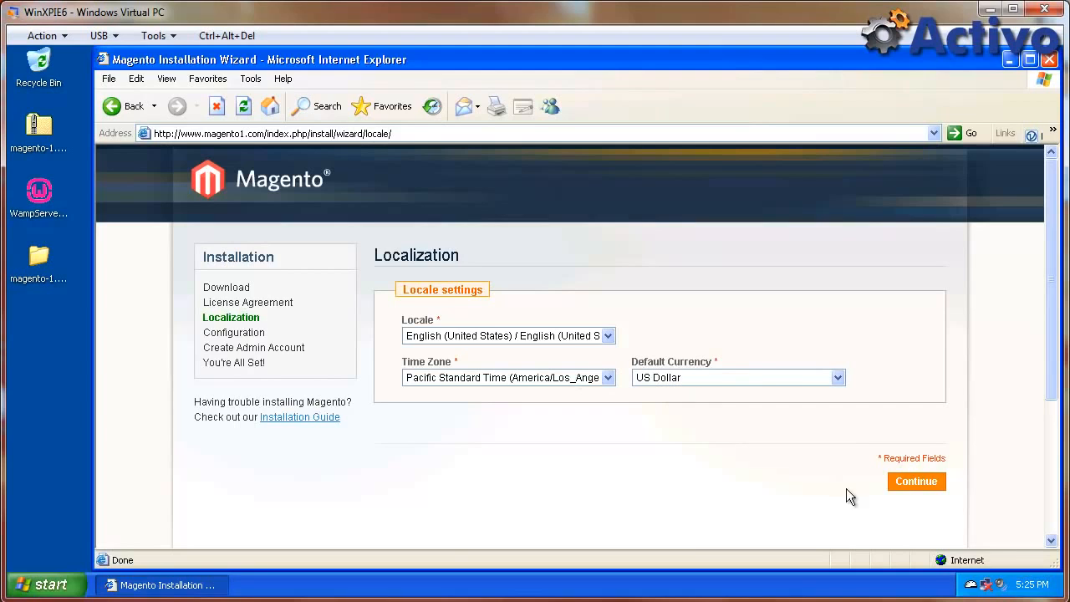
left_click(916, 482)
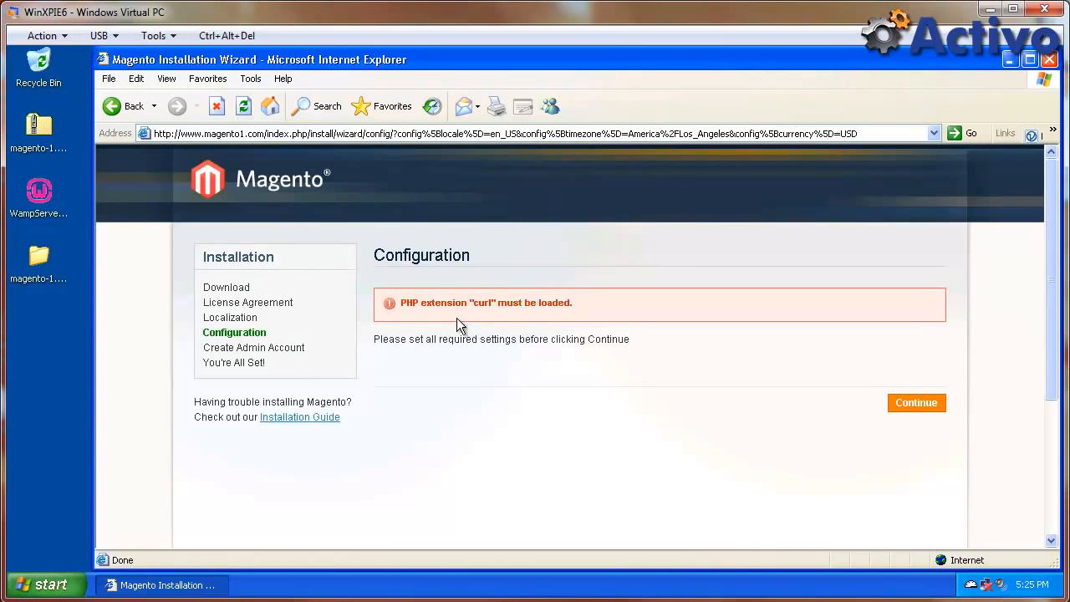
Enable php_curl in WampServer's PHP extensions and retry the installer's Configuration step.
left_click(968, 587)
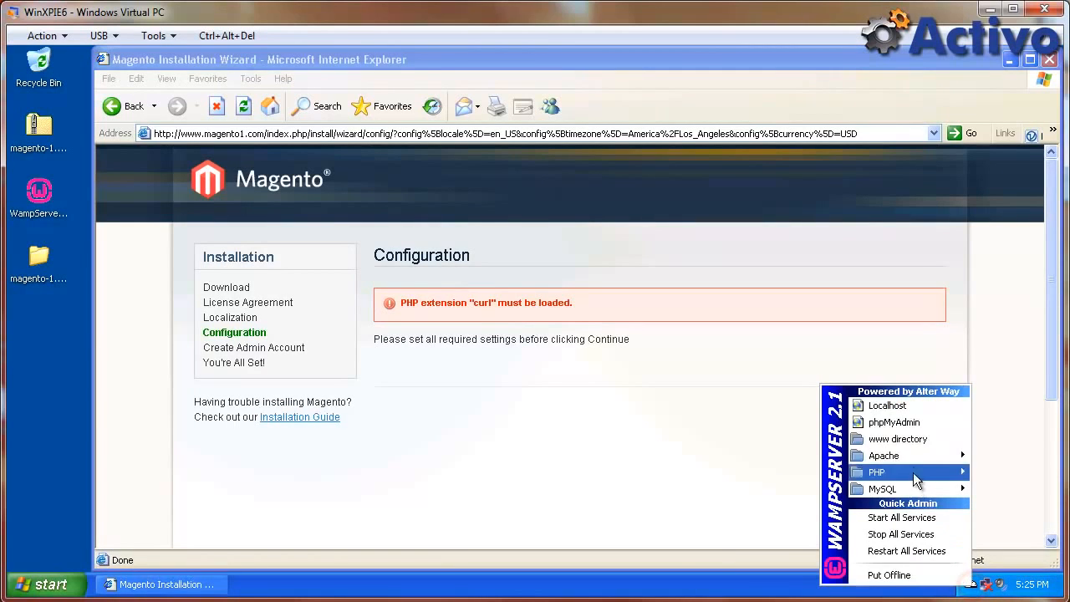
mouse_move(915, 478)
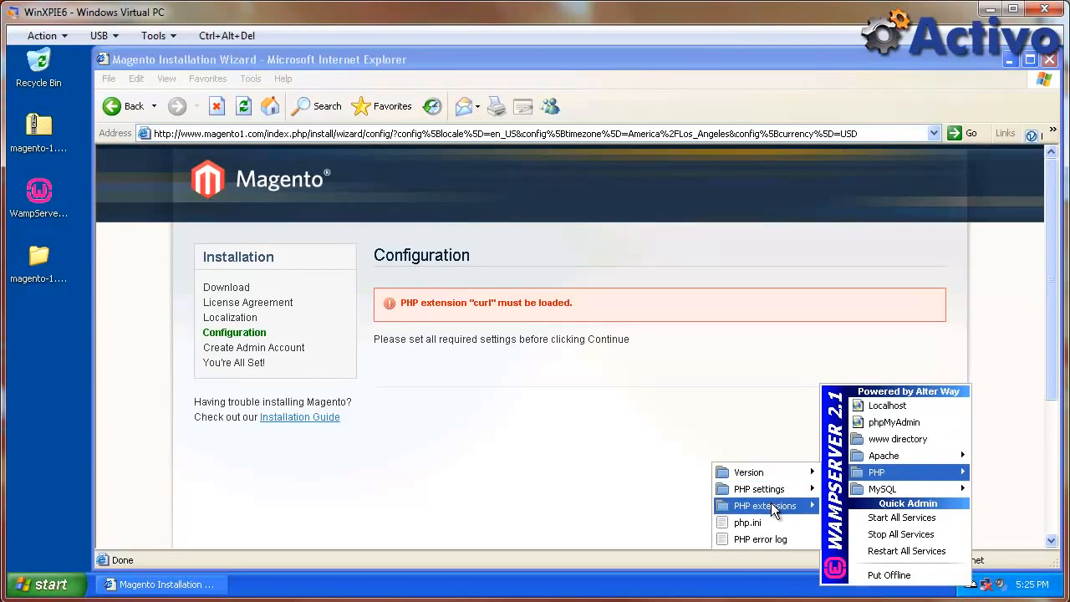
left_click(854, 106)
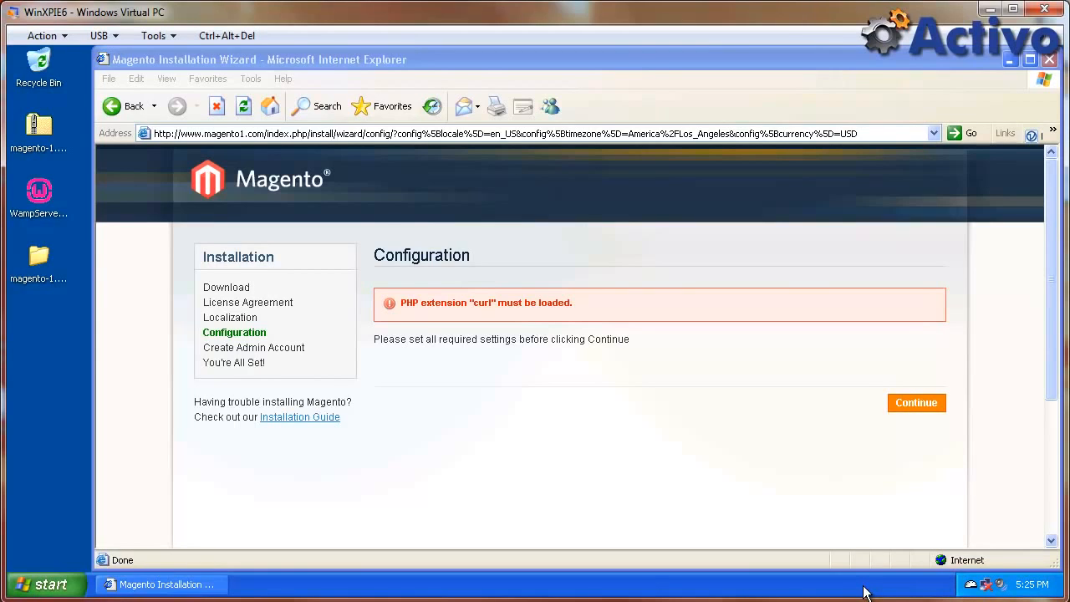
left_click(846, 456)
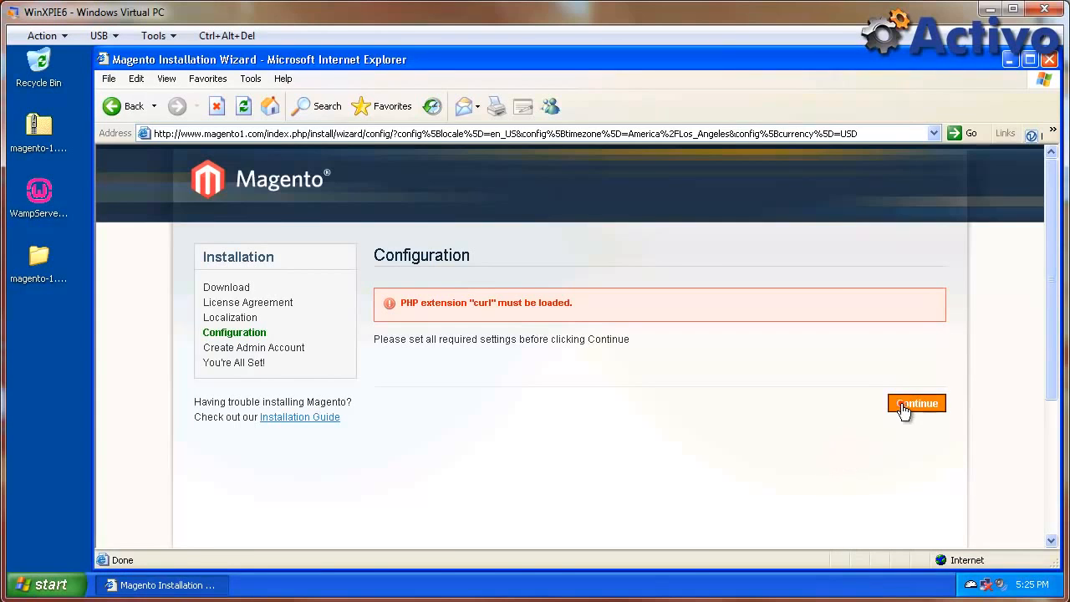
left_click(903, 406)
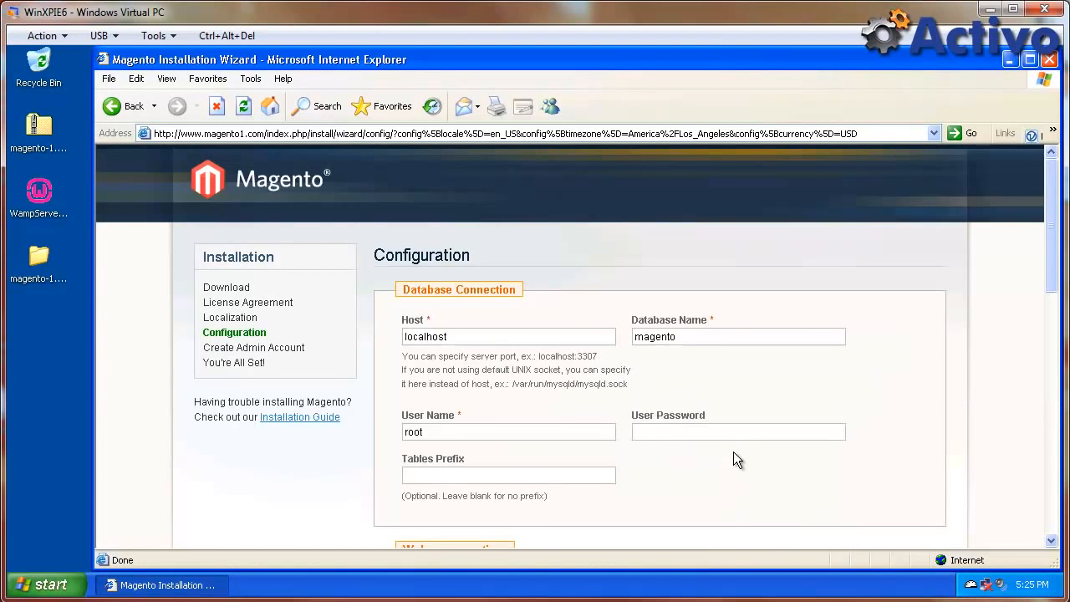
Review the Database Connection fields, checking the database name and user name.
scroll(733, 452, "down", 2)
scroll(732, 458, "down", 2)
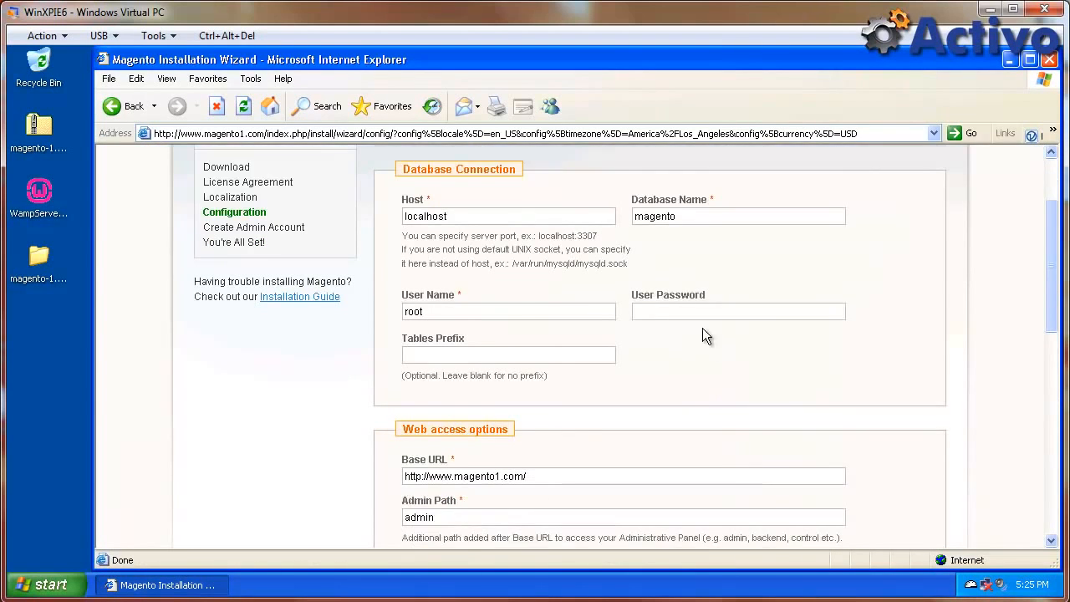
left_click(695, 215)
key("Tab")
key("Tab")
Tick 'Use Web Server (Apache) Rewrites' in the web access options.
scroll(689, 327, "down", 1)
scroll(686, 326, "down", 1)
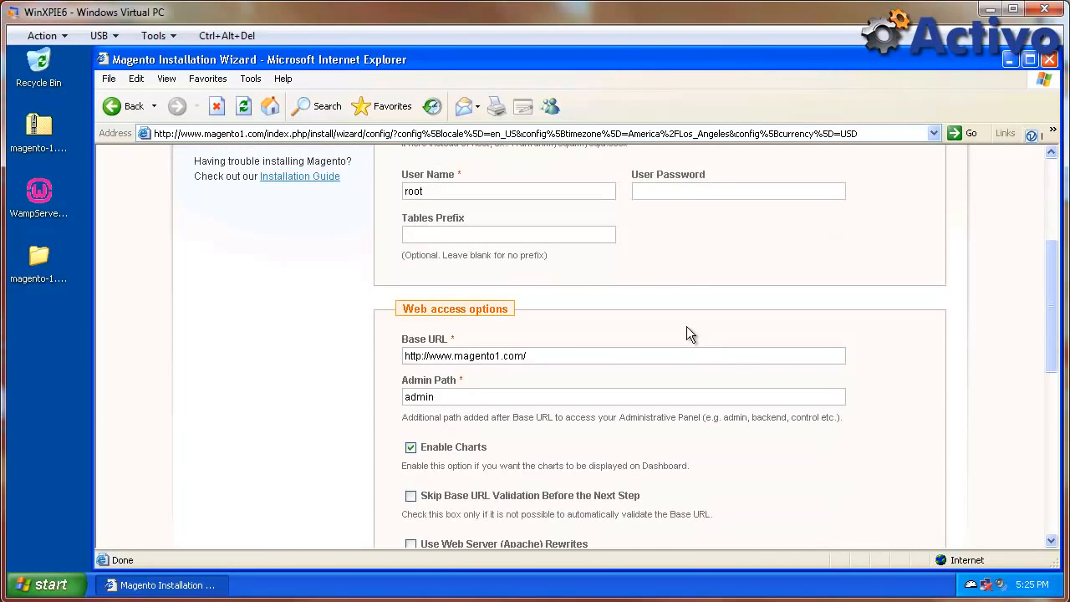
scroll(686, 327, "down", 2)
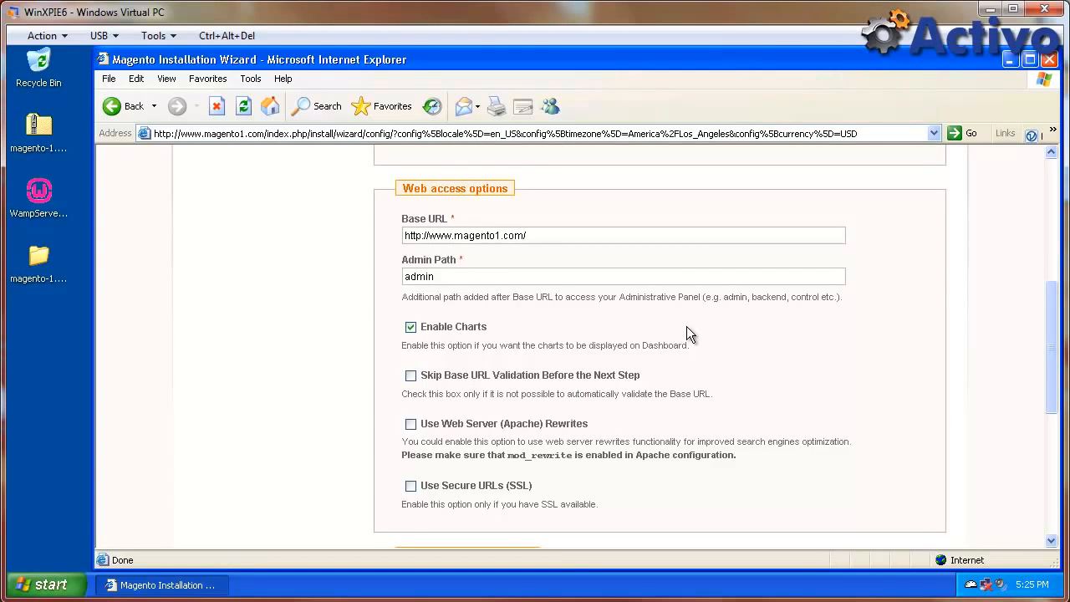
scroll(440, 260, "down", 1)
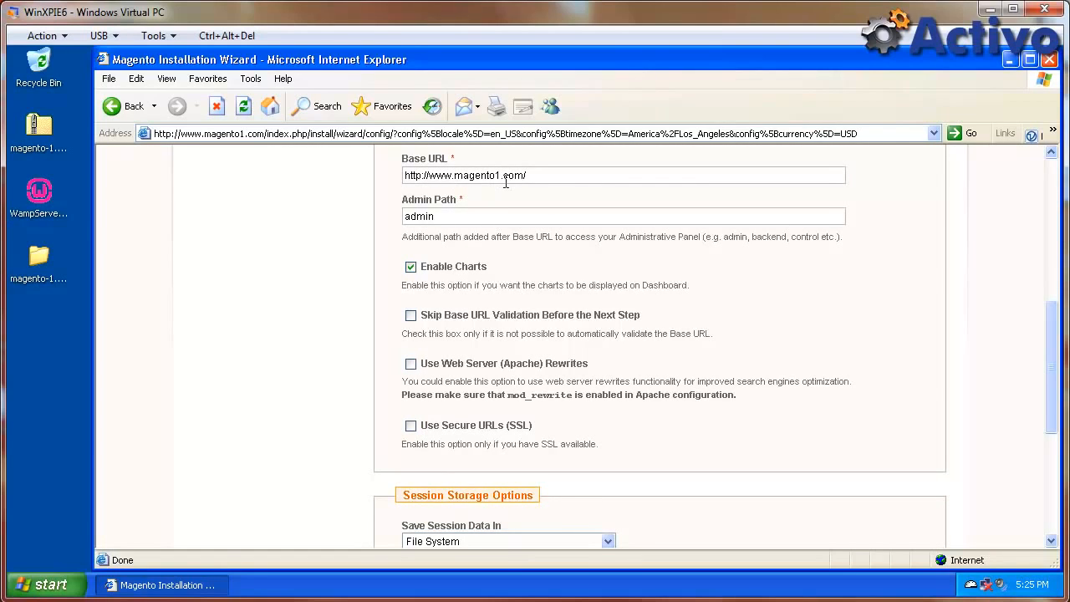
left_click(410, 365)
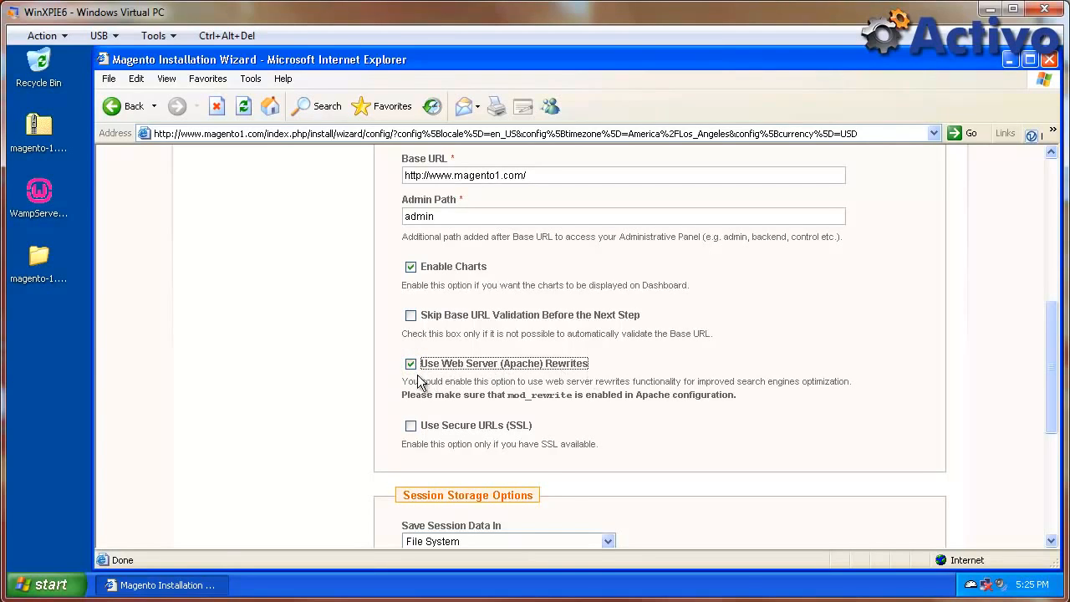
left_click(969, 585)
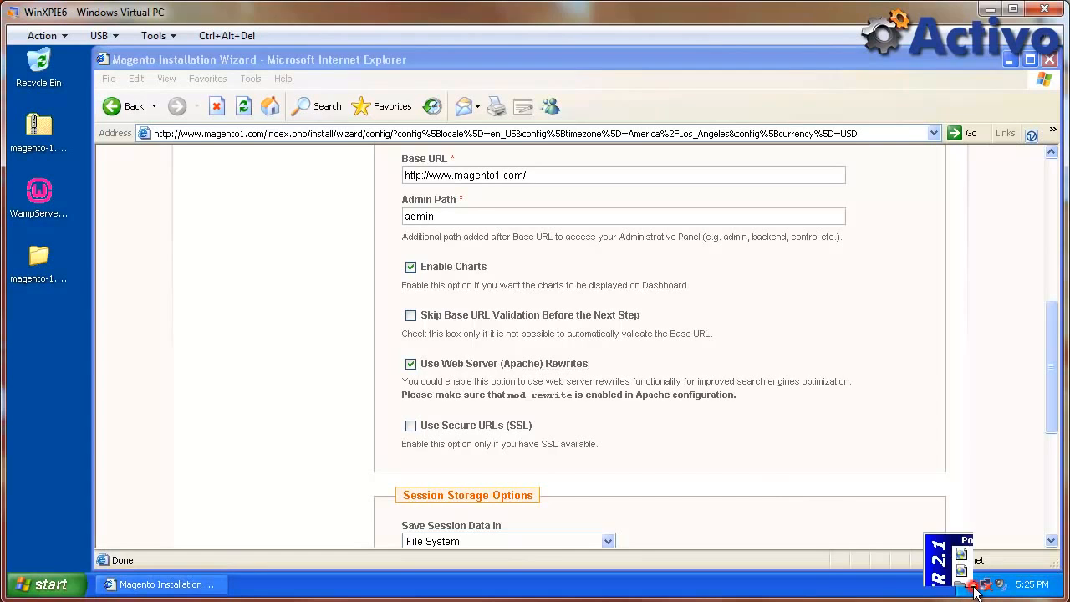
Turn on rewrite_module from WampServer's Apache > Apache modules list.
mouse_move(930, 461)
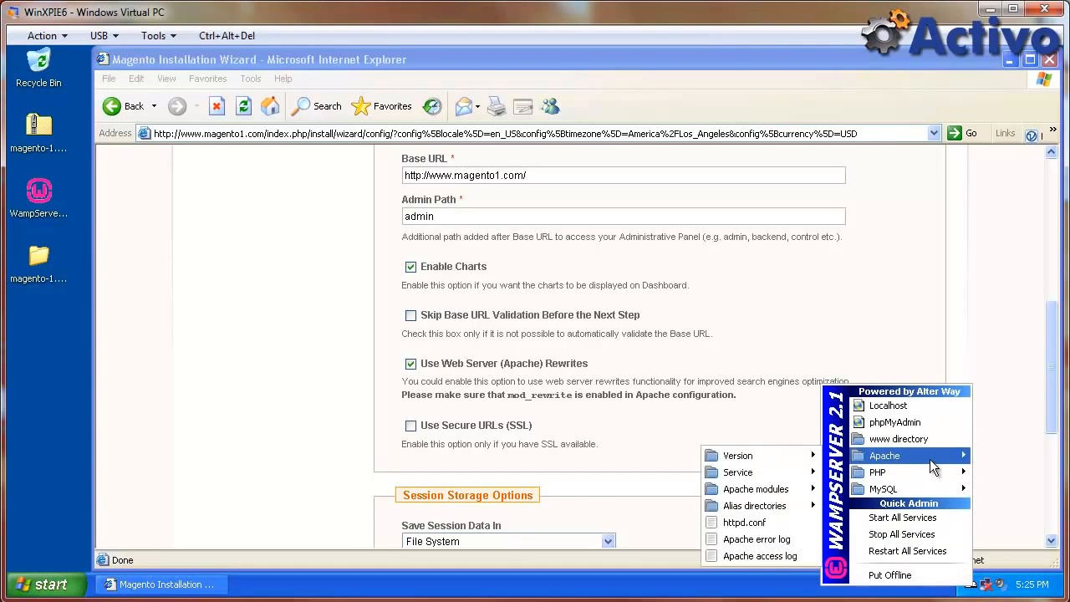
mouse_move(773, 493)
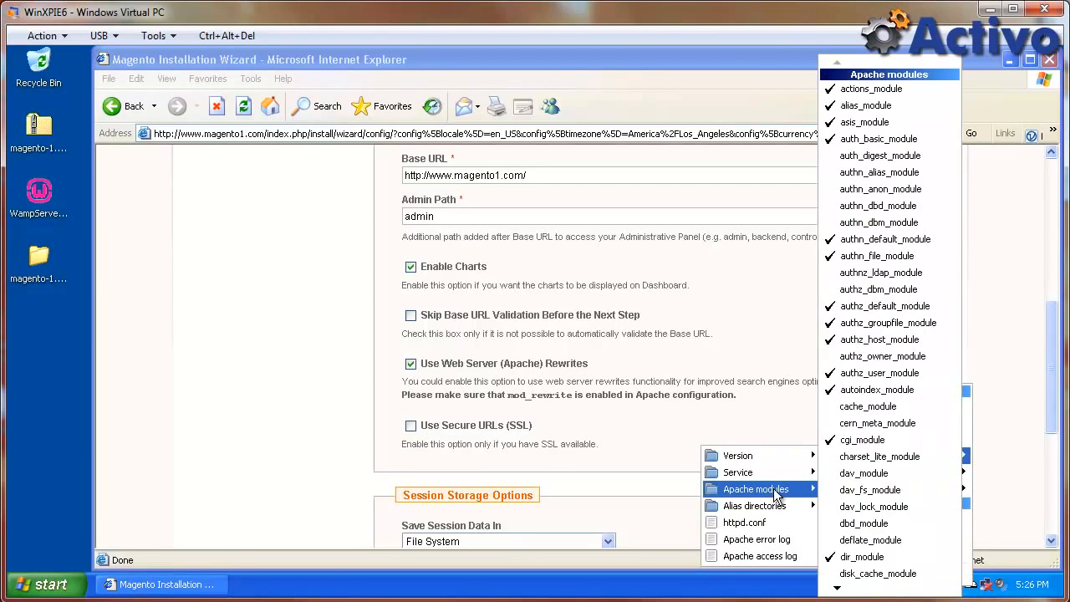
mouse_move(872, 590)
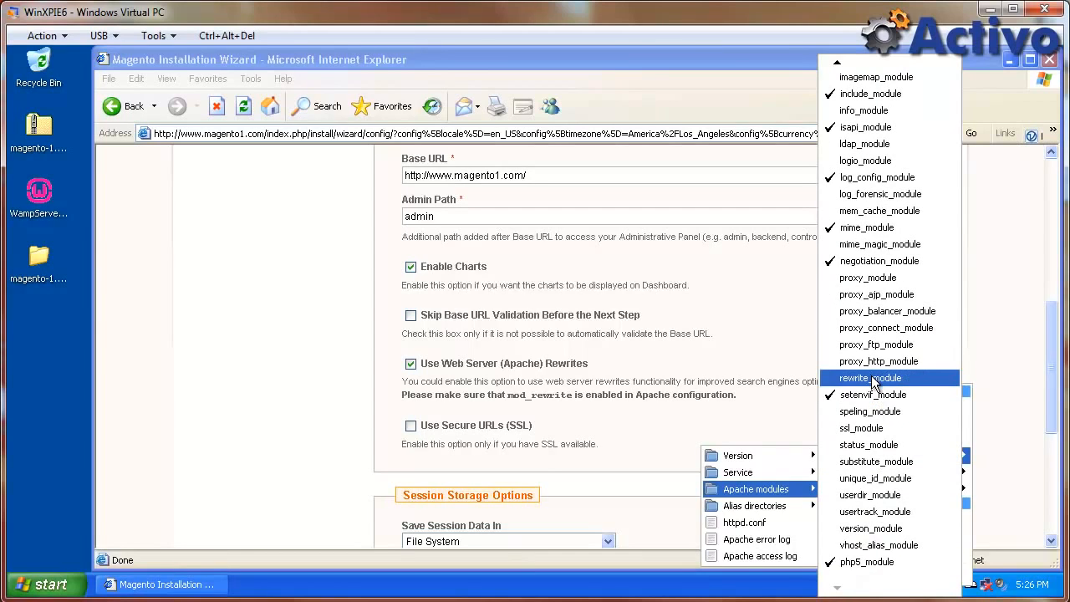
left_click(871, 377)
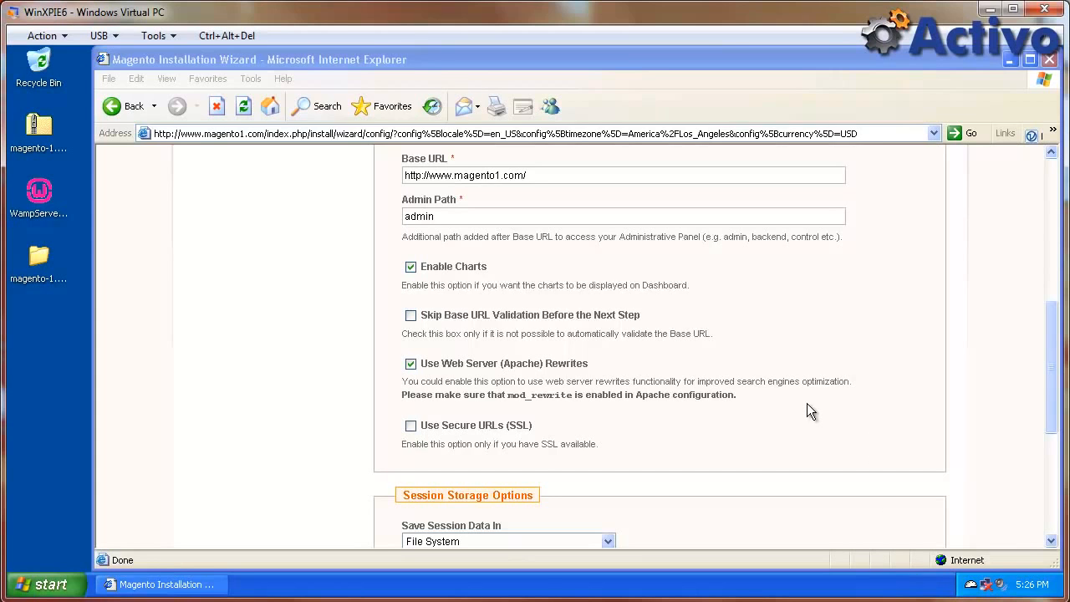
Submit the Magento Configuration form with Continue to reach Create Admin Account.
left_click(775, 511)
scroll(776, 510, "down", 1)
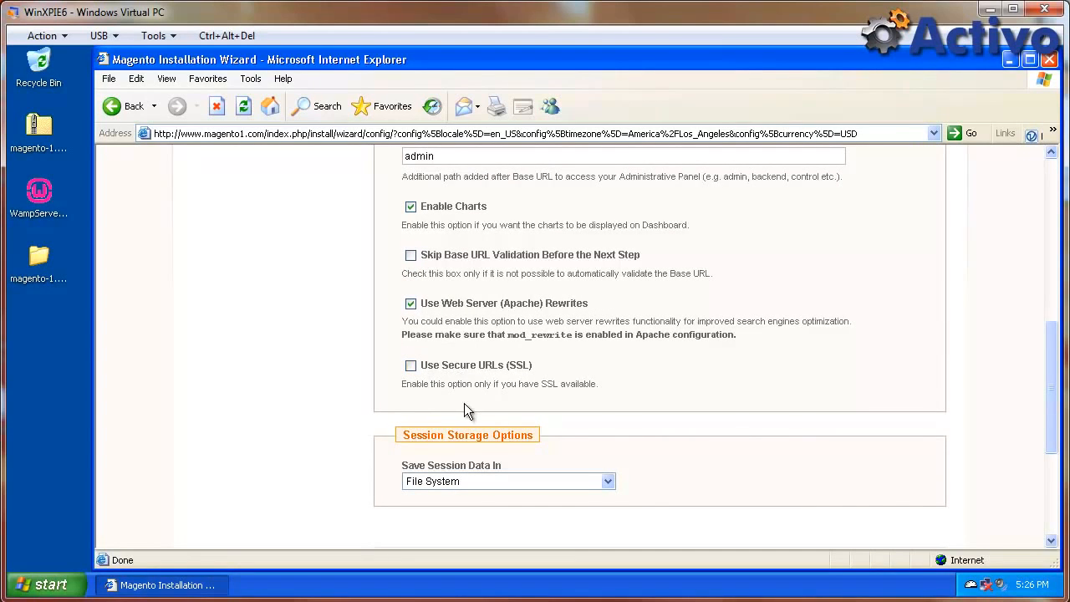
scroll(468, 413, "down", 1)
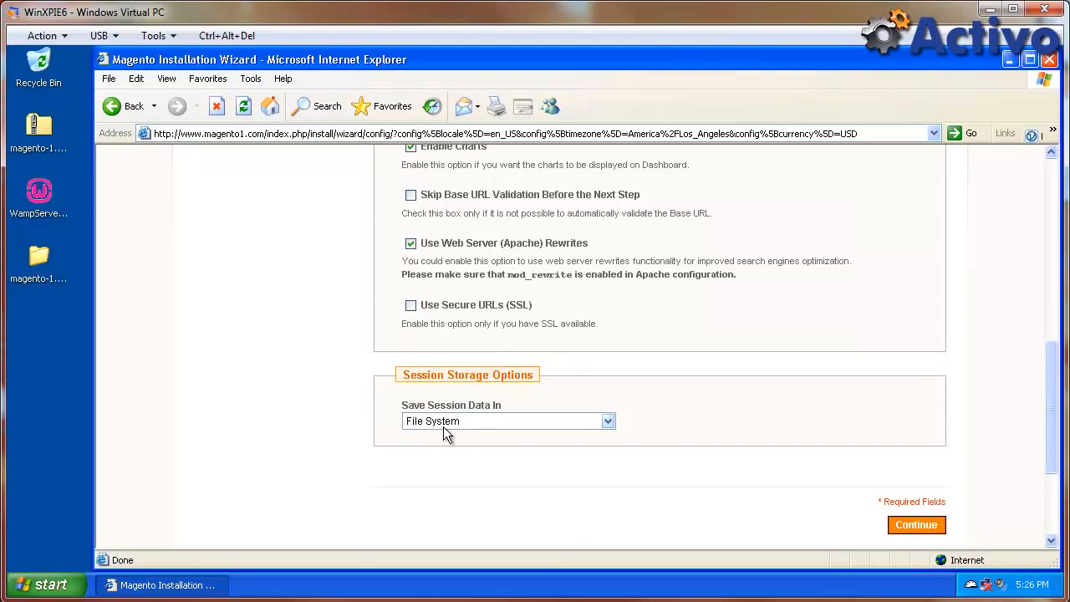
left_click(909, 526)
left_click(909, 526)
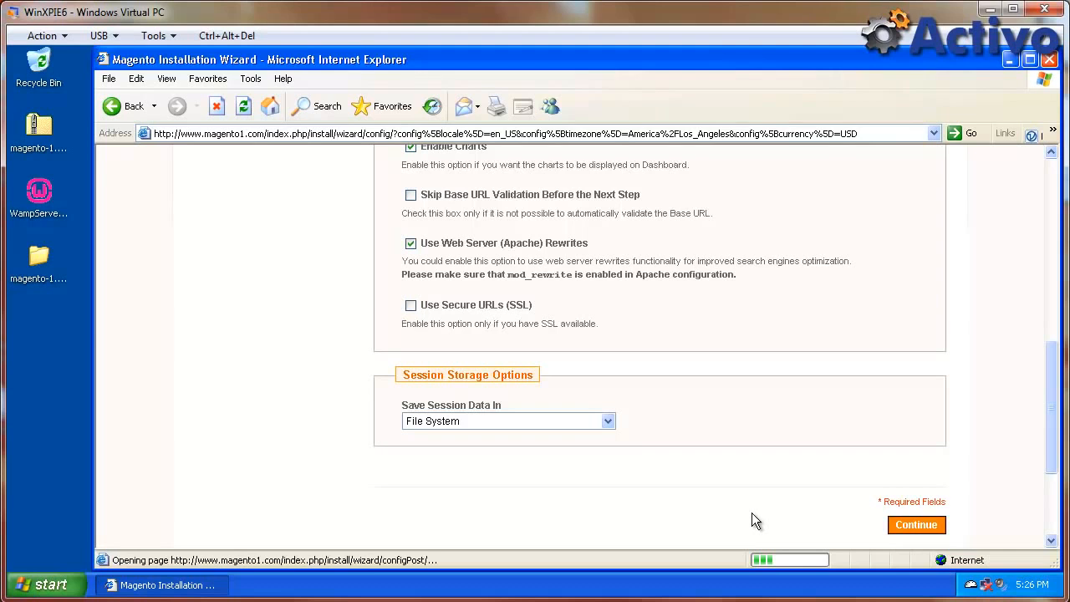
scroll(751, 521, "up", 10)
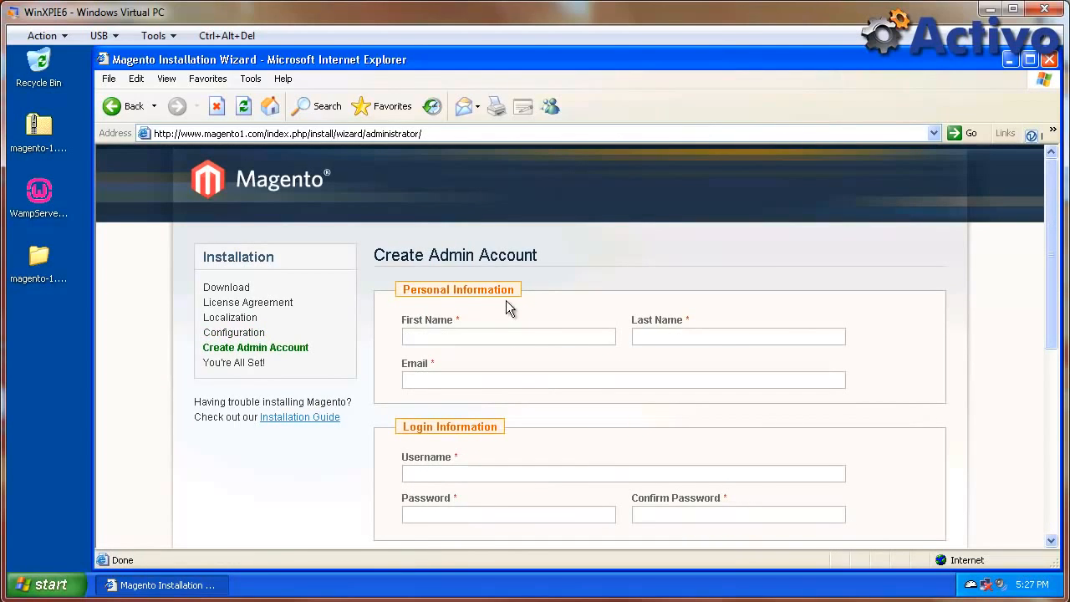
Enter the admin's first and last name, e-mail, username and password, then submit.
scroll(505, 307, "down", 1)
left_click(504, 277)
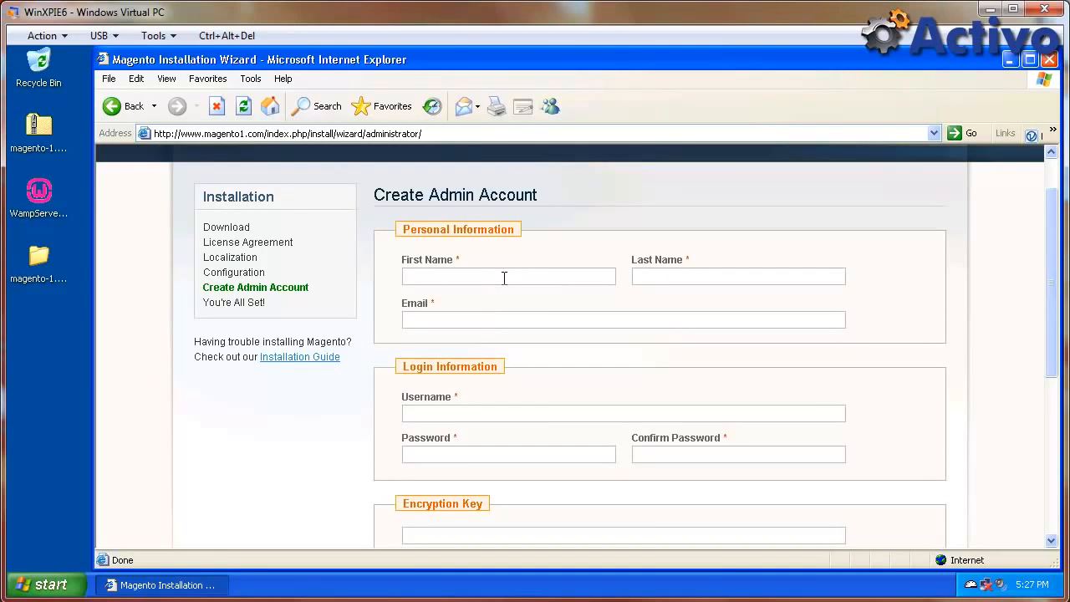
key("Tab")
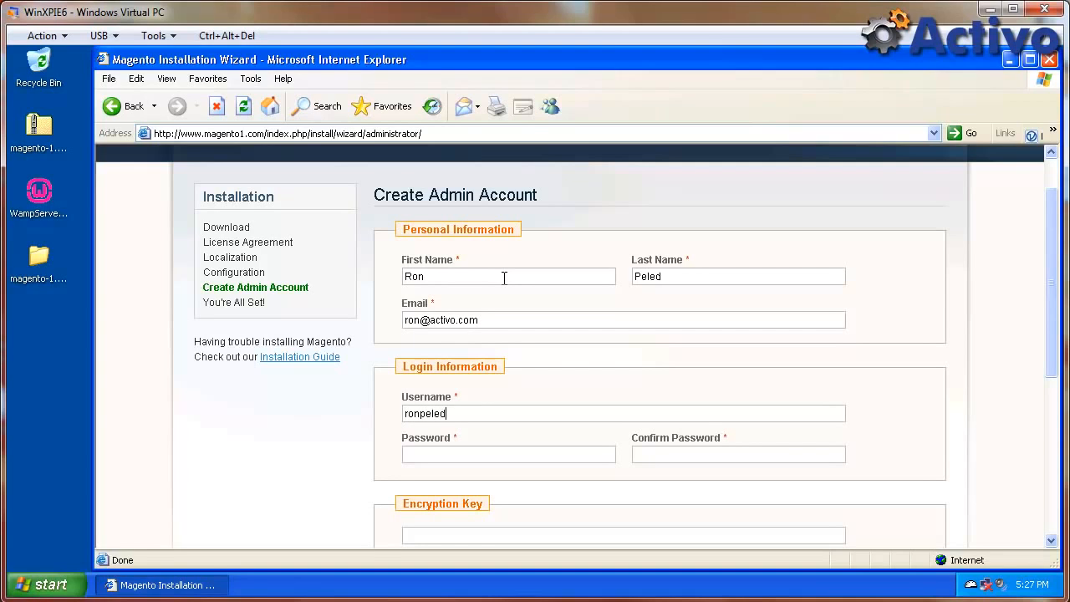
scroll(551, 355, "down", 3)
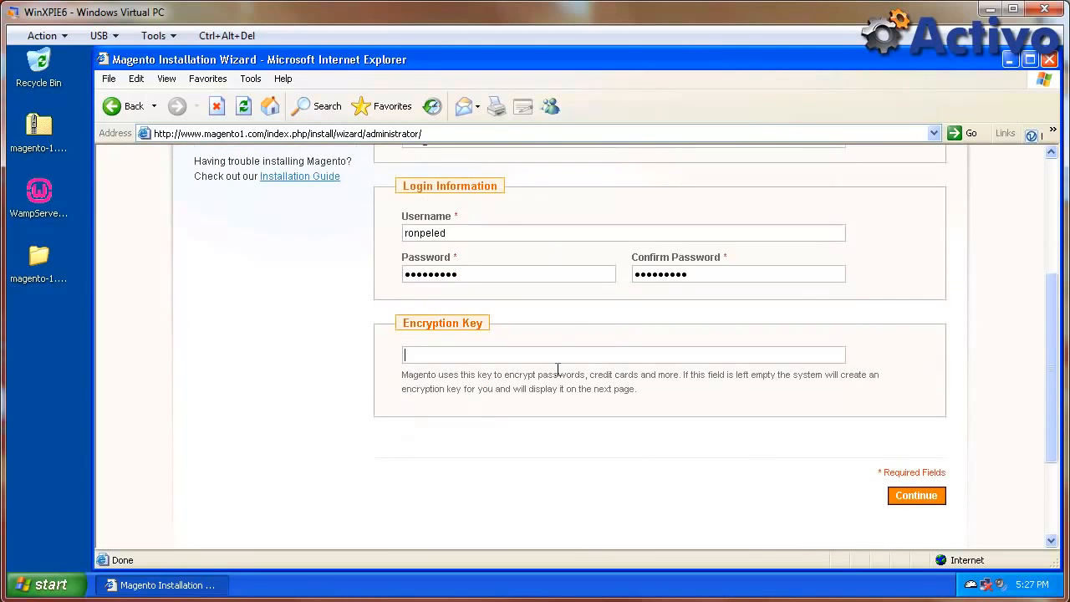
left_click(925, 495)
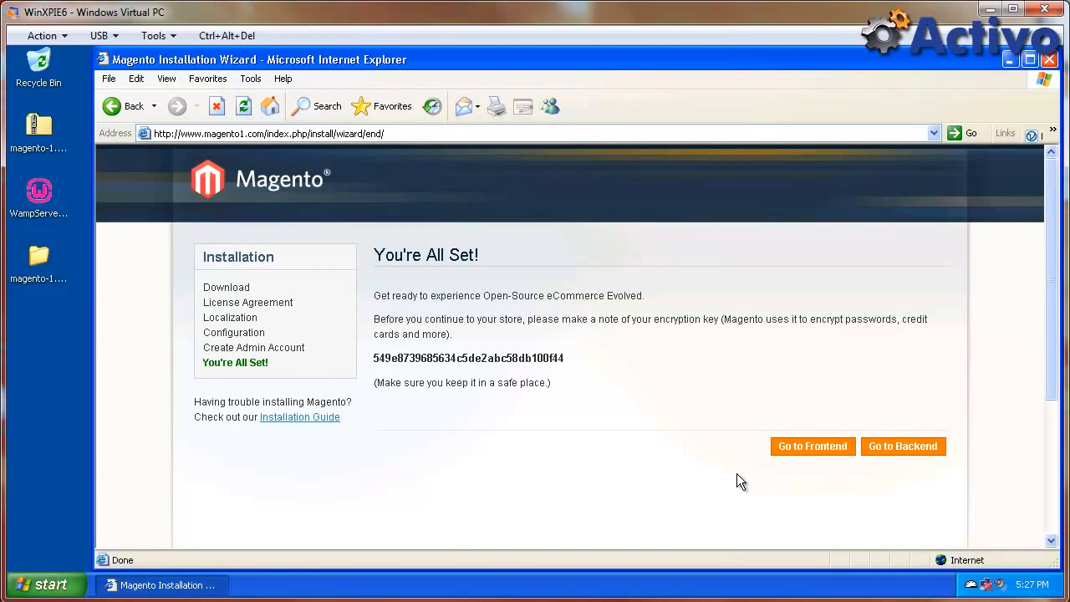
Open the new store's frontend home page and its admin backend login page.
left_click(811, 446)
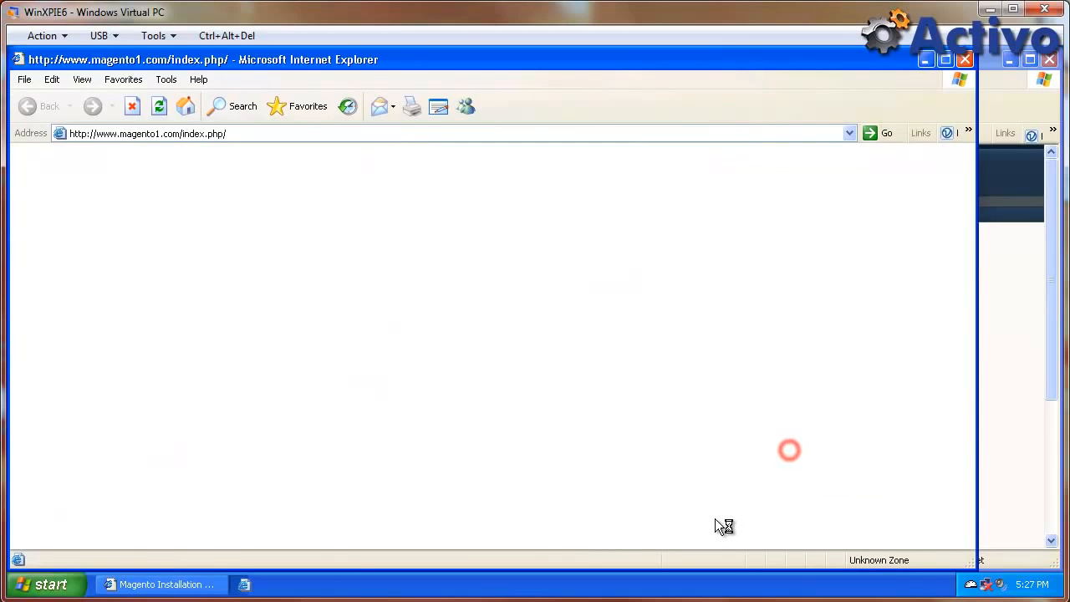
left_click(1015, 399)
left_click(925, 443)
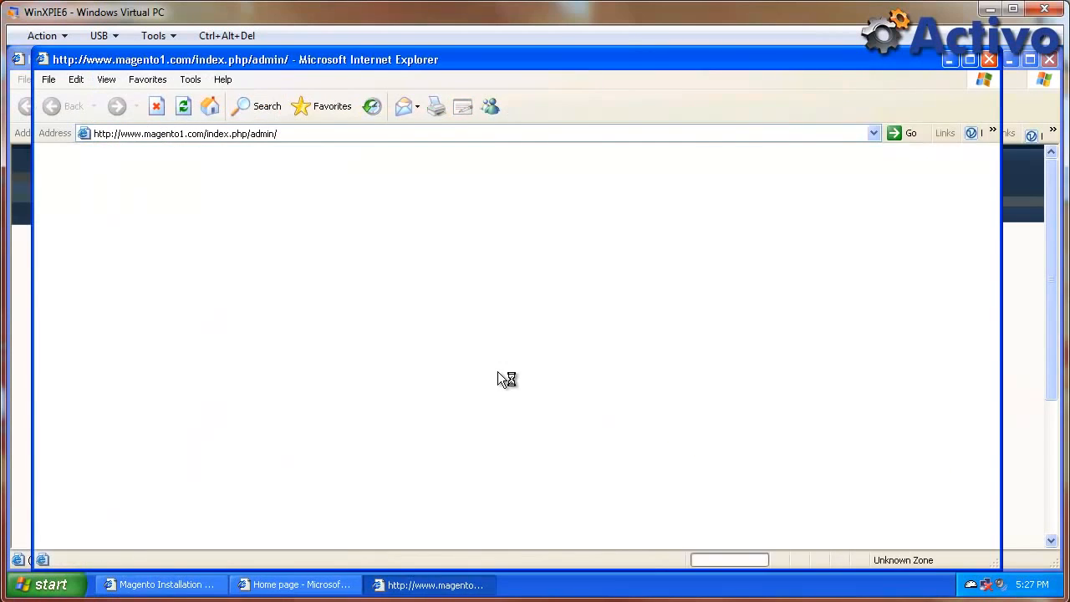
left_click_drag(537, 60, 602, 66)
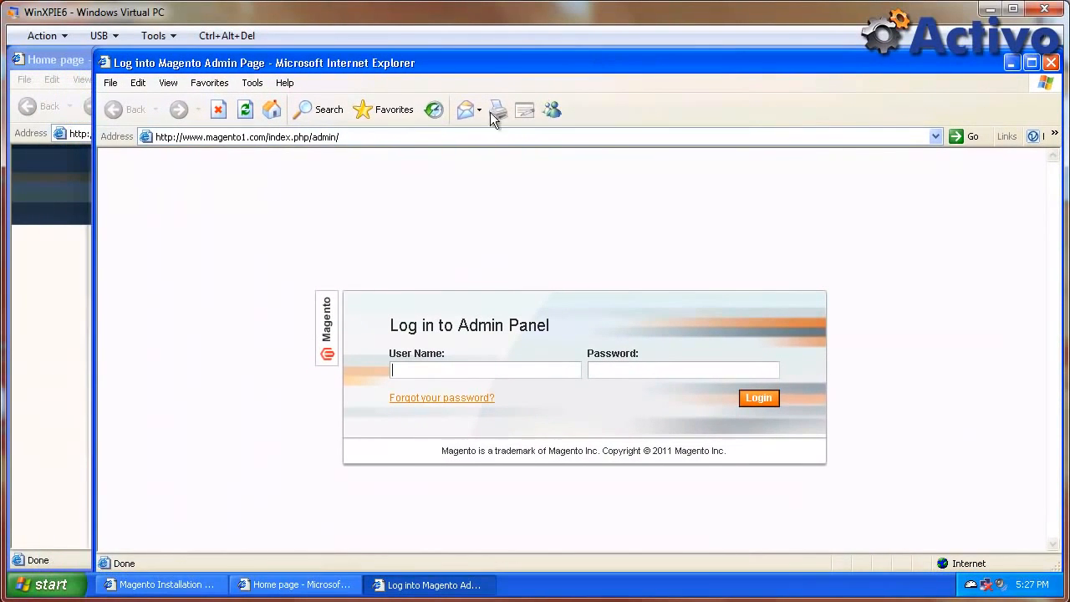
left_click(58, 61)
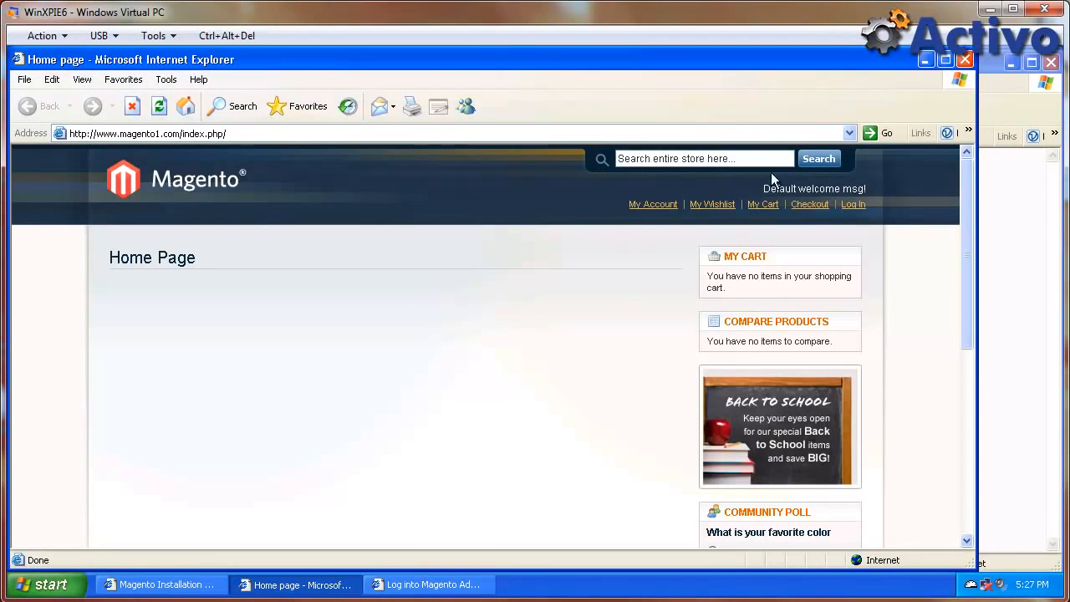
left_click(990, 68)
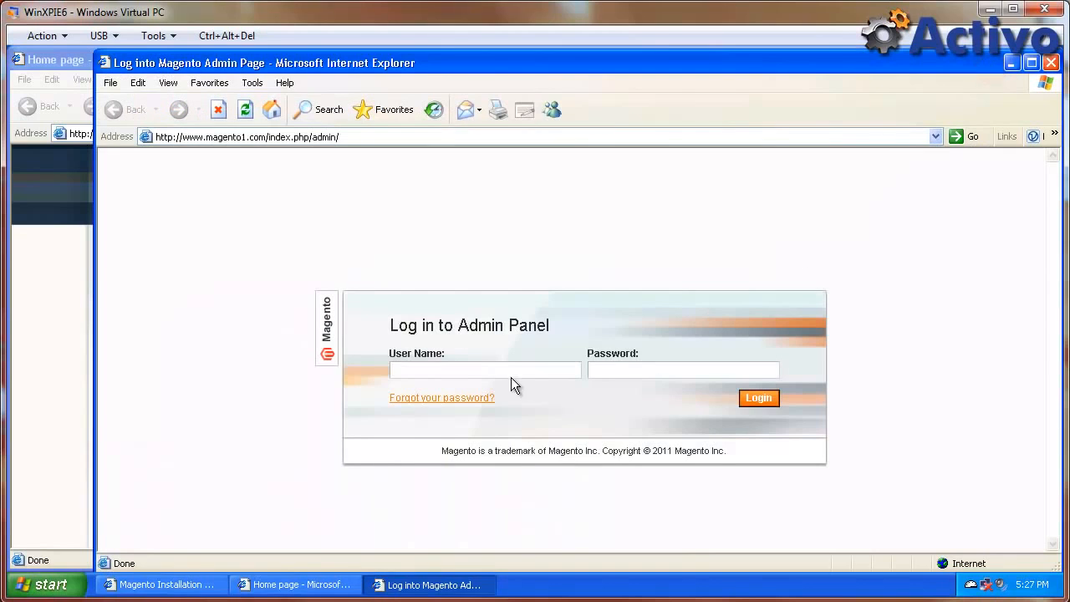
Log in with the admin username and password, save the password, and dismiss the incoming message.
key("Tab")
type("•••••••••")
key("Return")
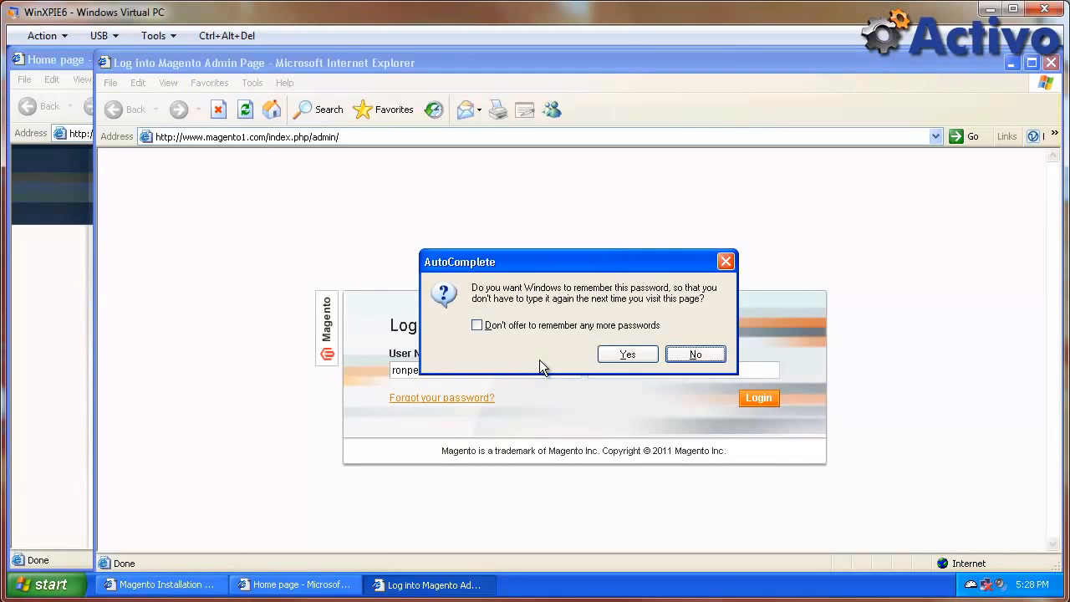
left_click(625, 354)
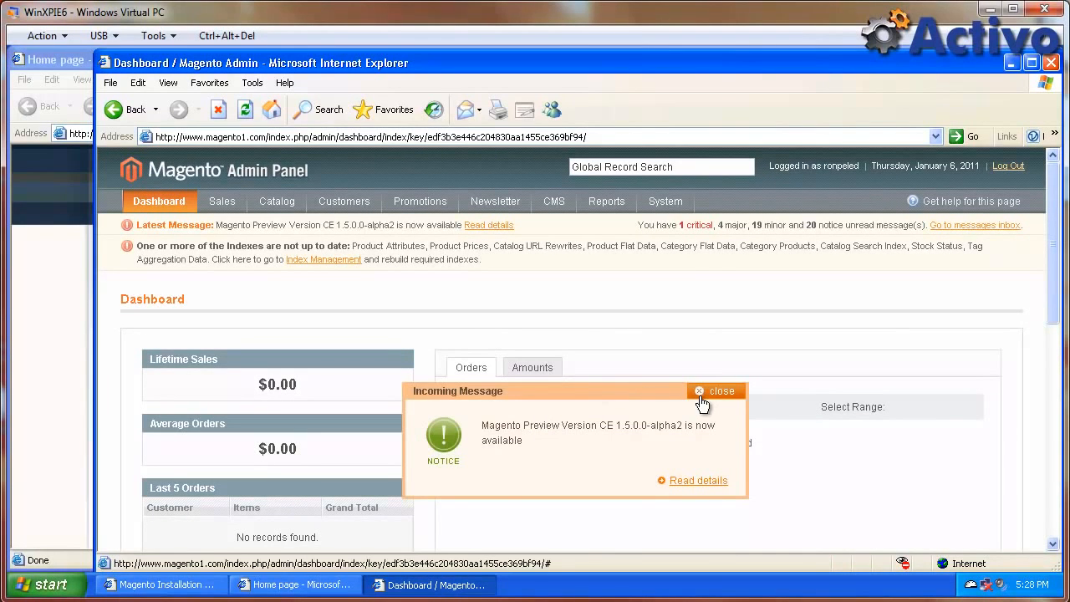
left_click(702, 393)
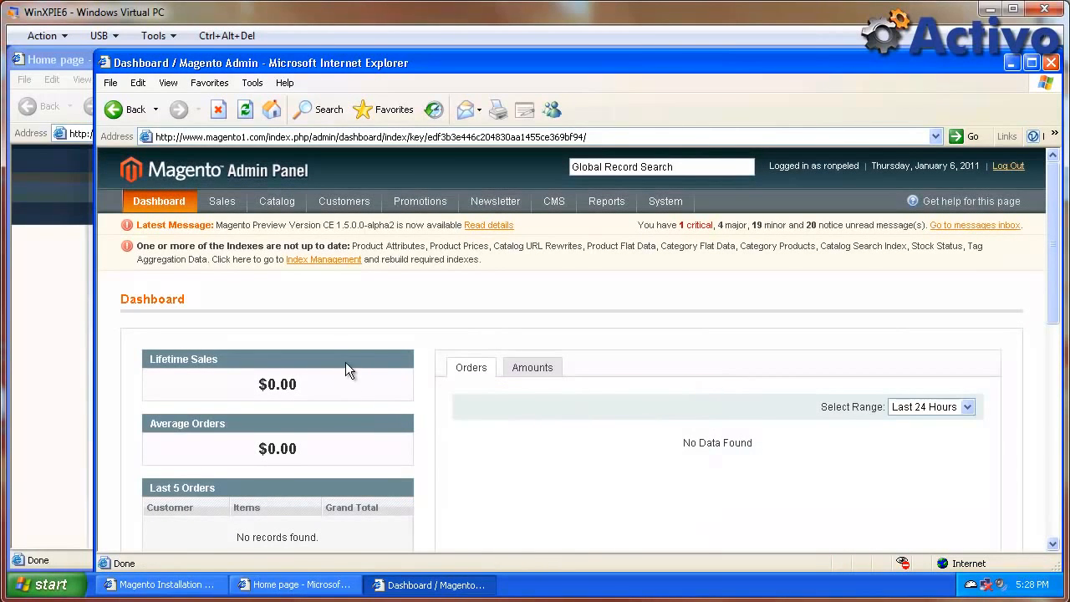